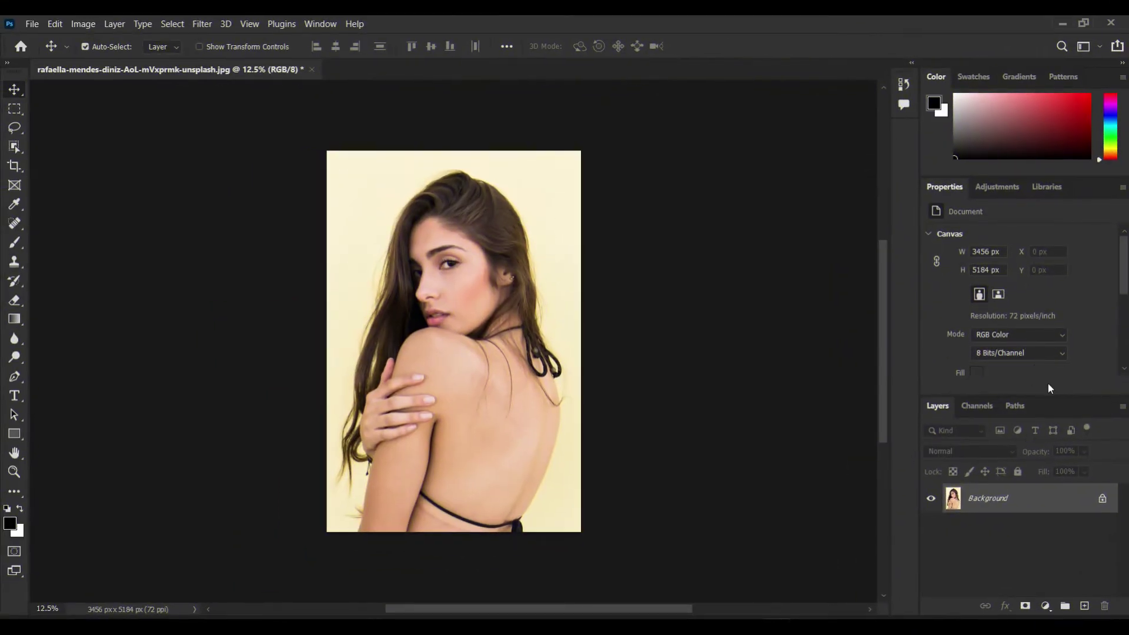
# Enlarge the Layers panel and unlock the Background layer so it becomes Layer 0
pyautogui.click(997, 187)
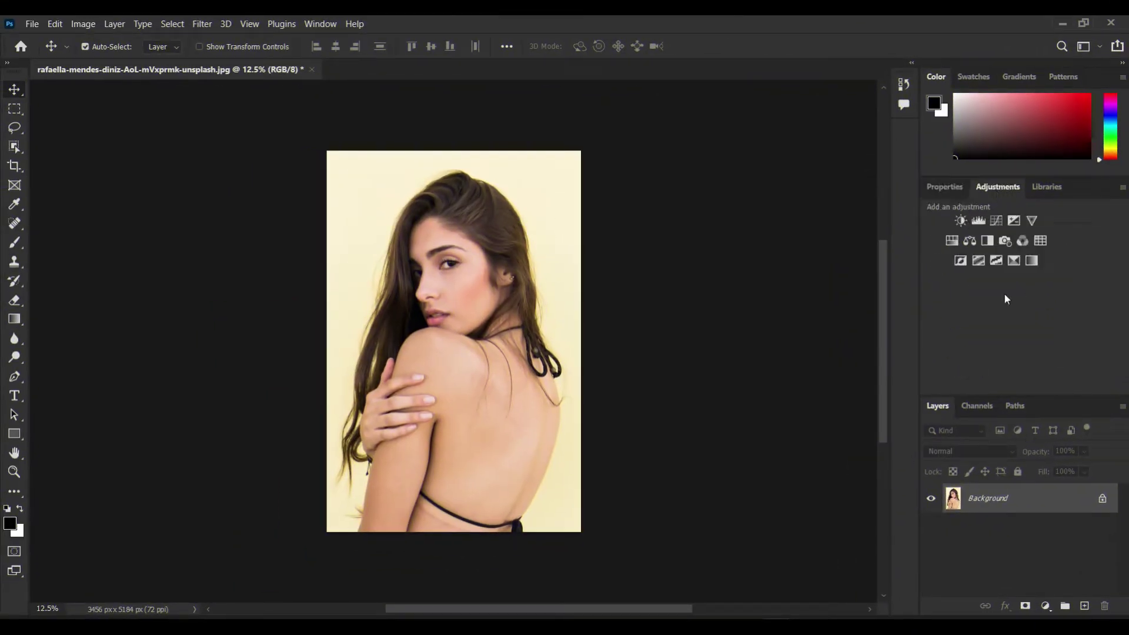
pyautogui.moveTo(1046, 394); pyautogui.dragTo(1042, 280)
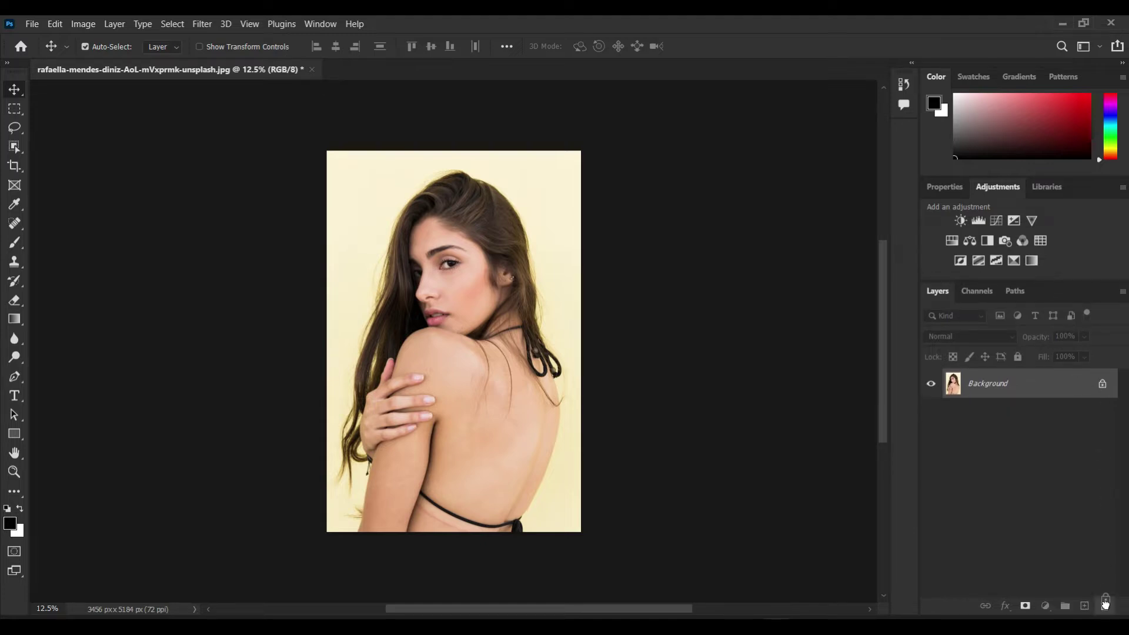
pyautogui.moveTo(1102, 385); pyautogui.dragTo(1104, 605)
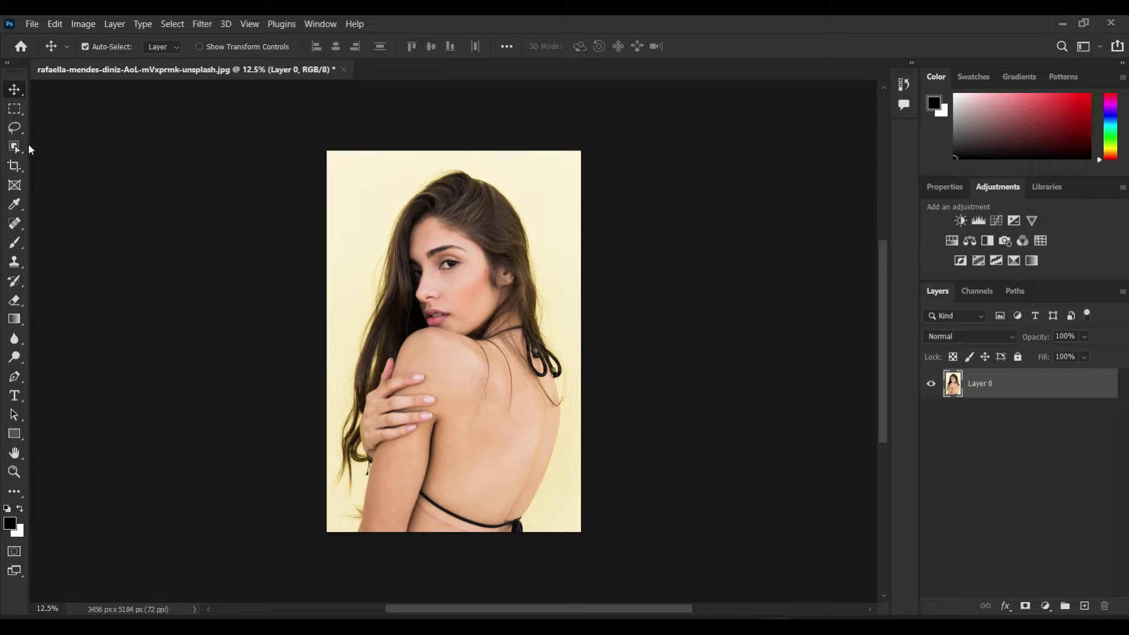
# Use the Object Selection Tool's Select Subject to select the woman
pyautogui.click(17, 147)
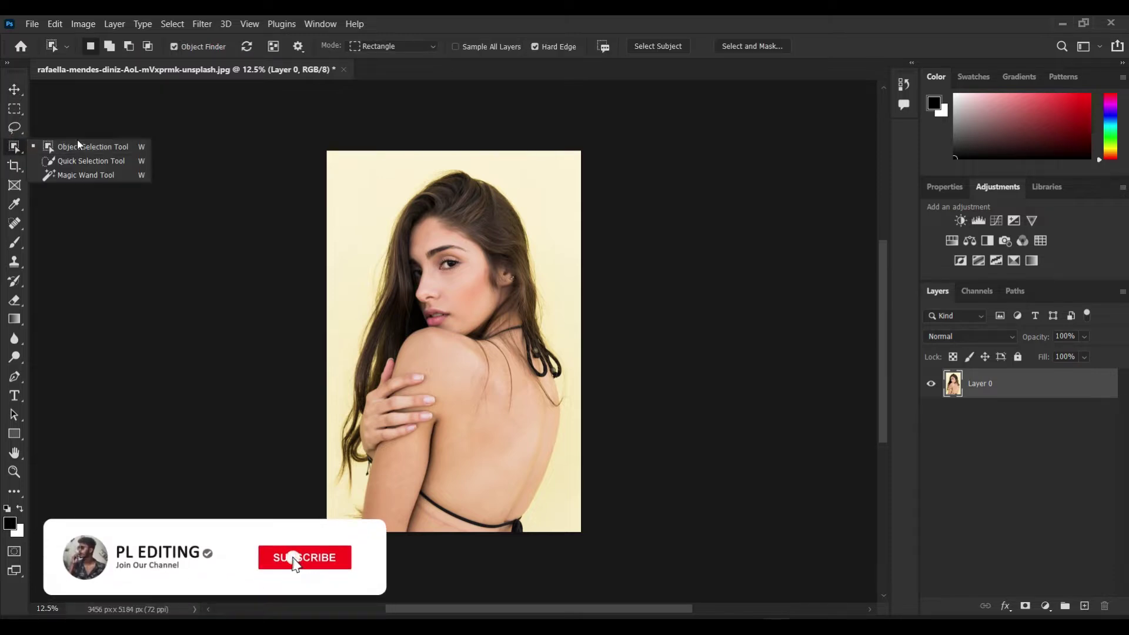
pyautogui.click(78, 146)
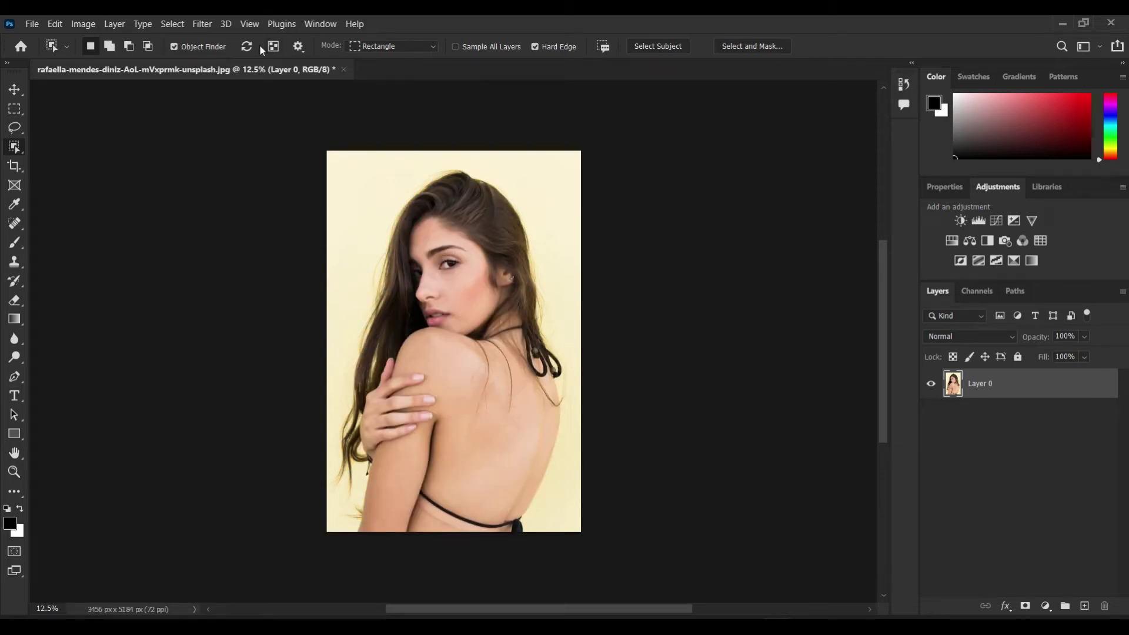
pyautogui.click(644, 45)
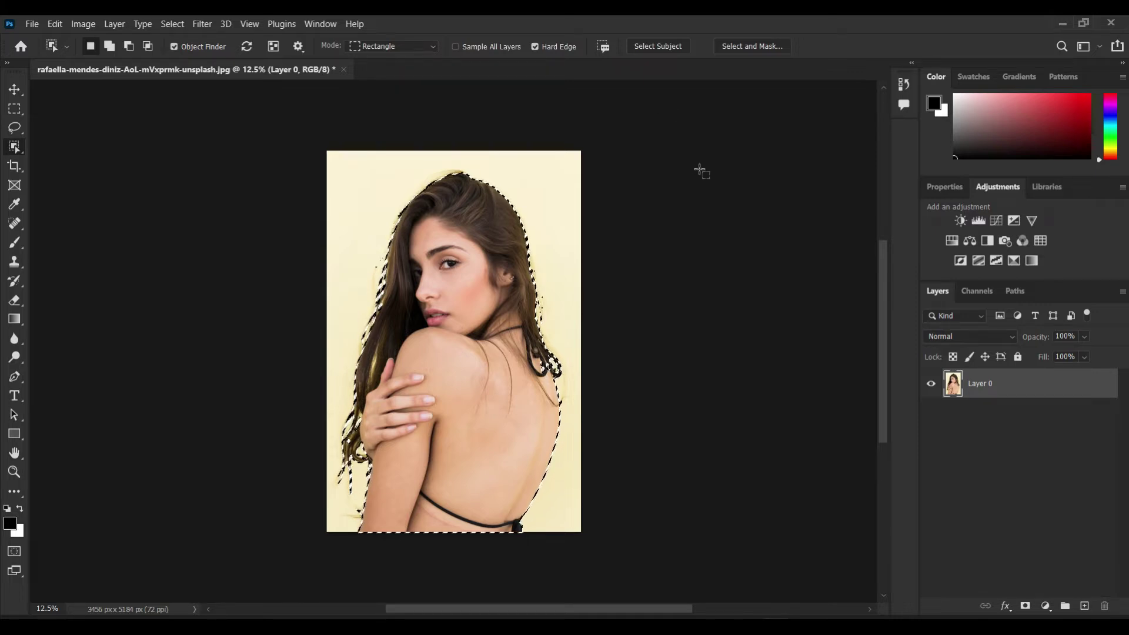
# In Select and Mask, set brush size 200 and Radius 2 px, preview, and apply
pyautogui.click(748, 46)
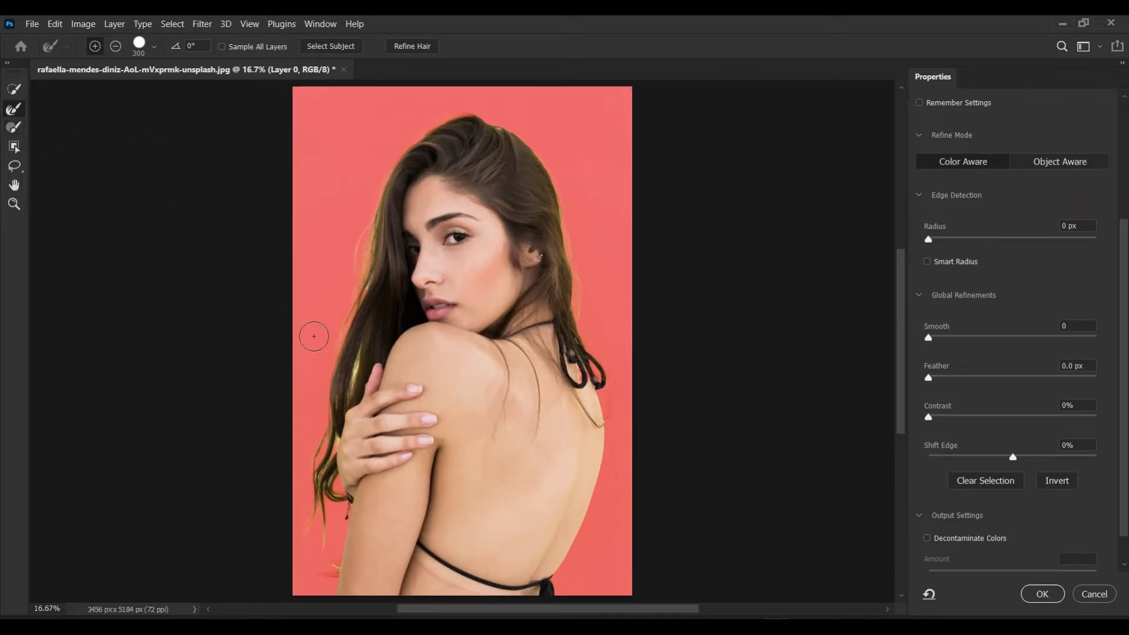
pyautogui.press('[')
pyautogui.press('[')
pyautogui.moveTo(928, 239); pyautogui.dragTo(947, 240)
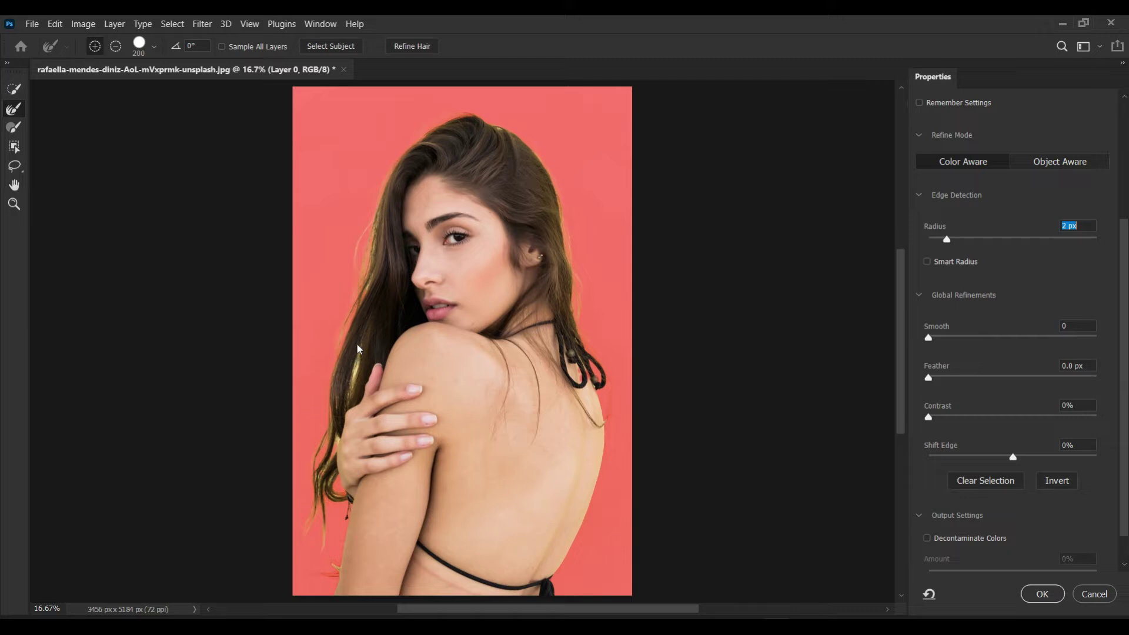
pyautogui.press('m')
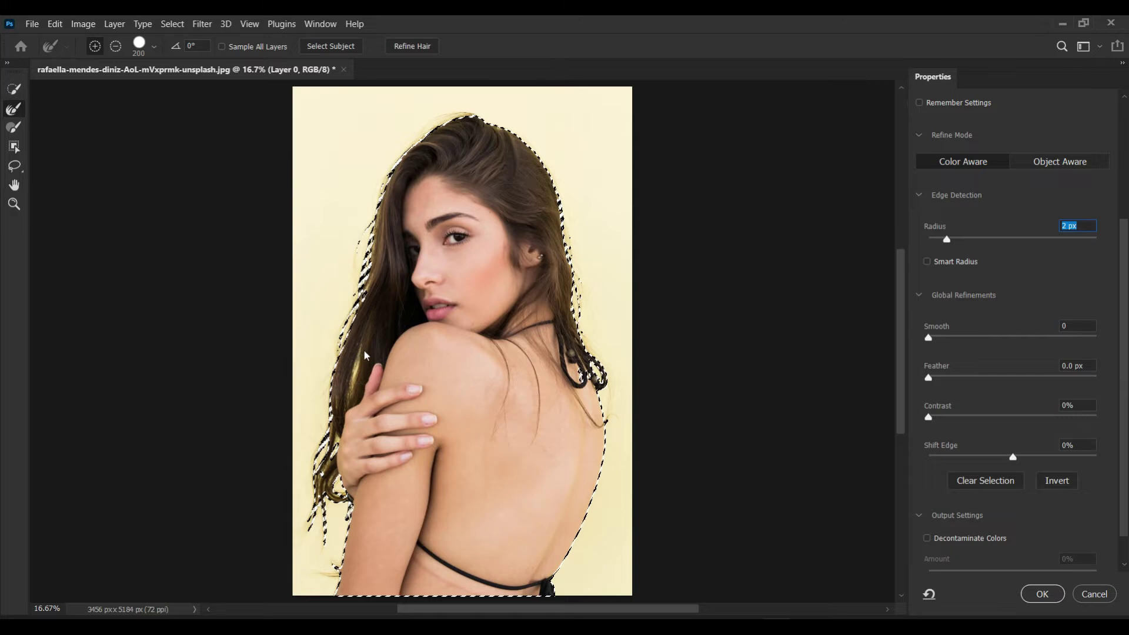
pyautogui.press('v')
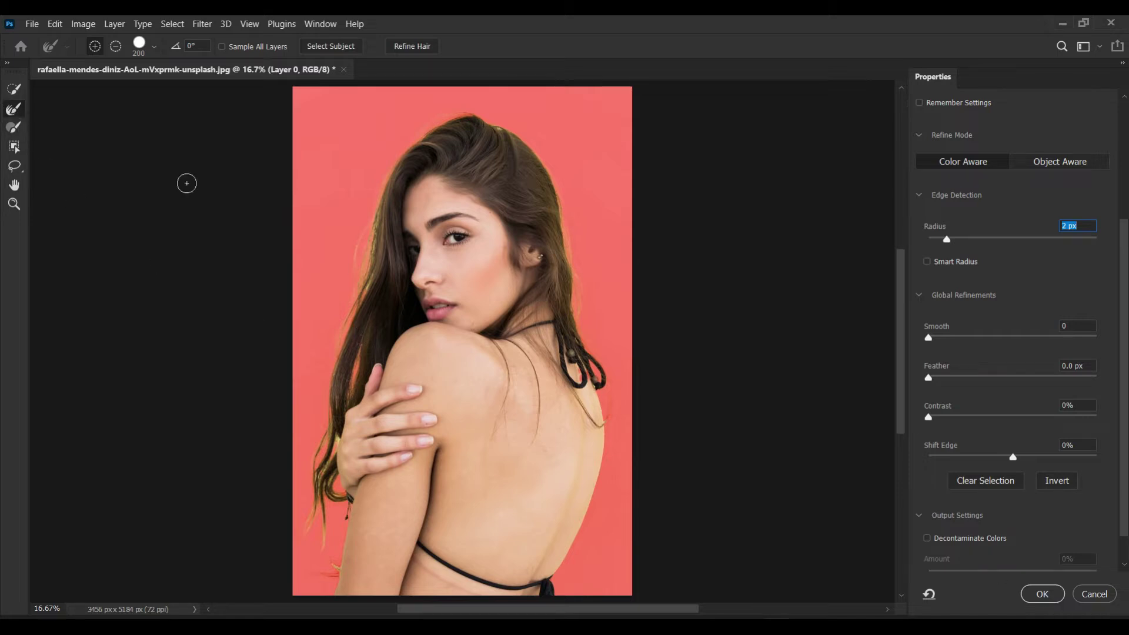
pyautogui.click(1036, 594)
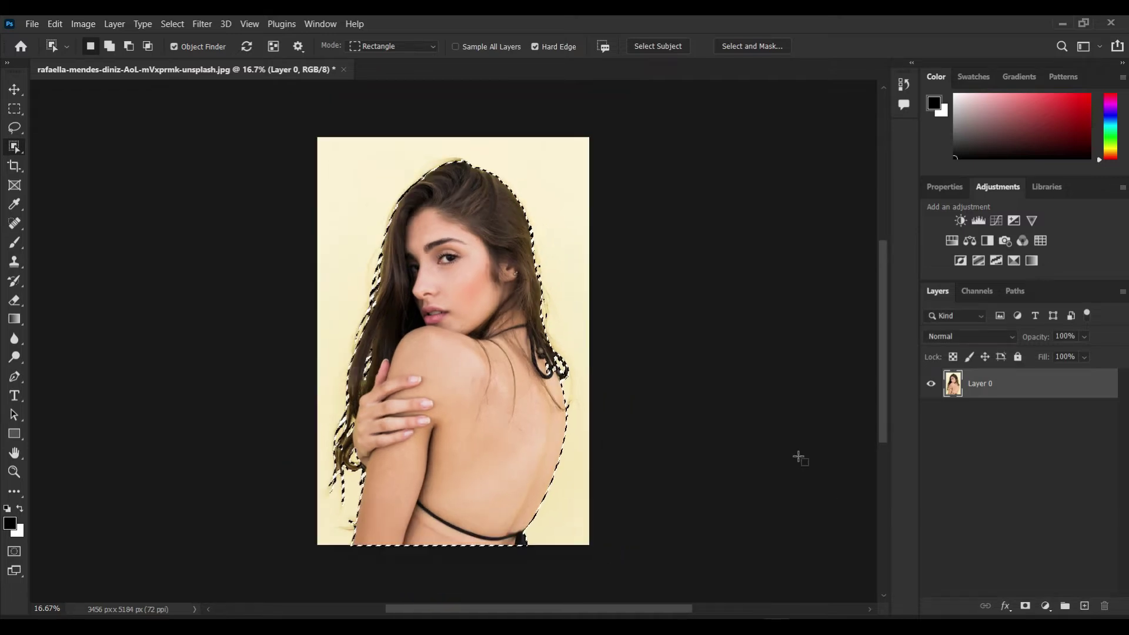
# Mask the cream background out of Layer 0 and place a black Color Fill 1 beneath it
pyautogui.hotkey('ctrl', '-')
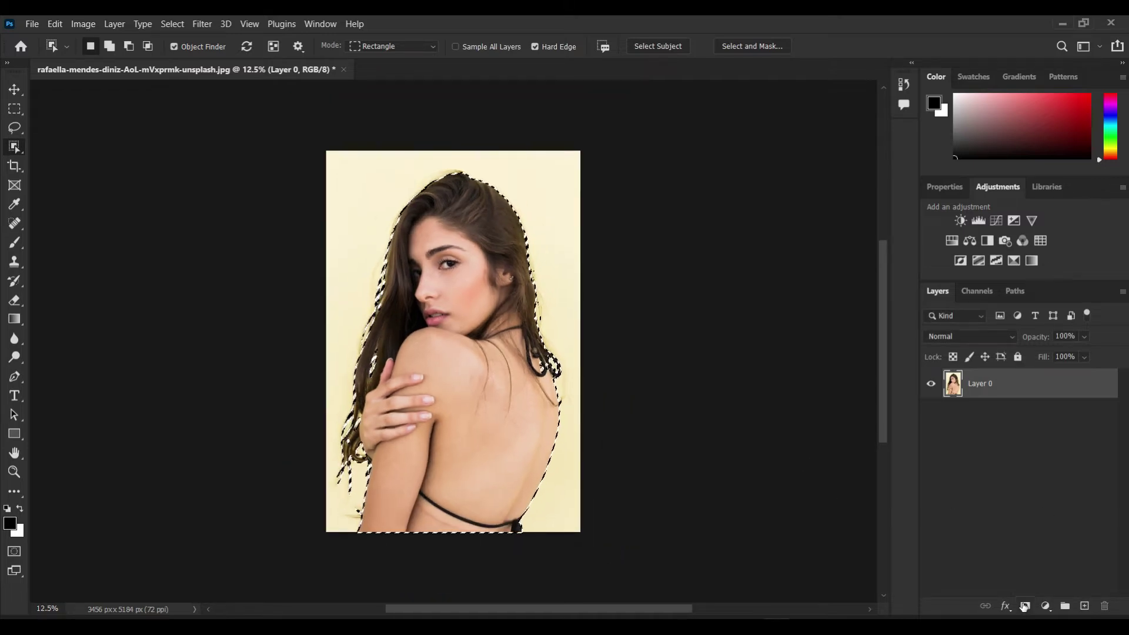
pyautogui.click(1024, 606)
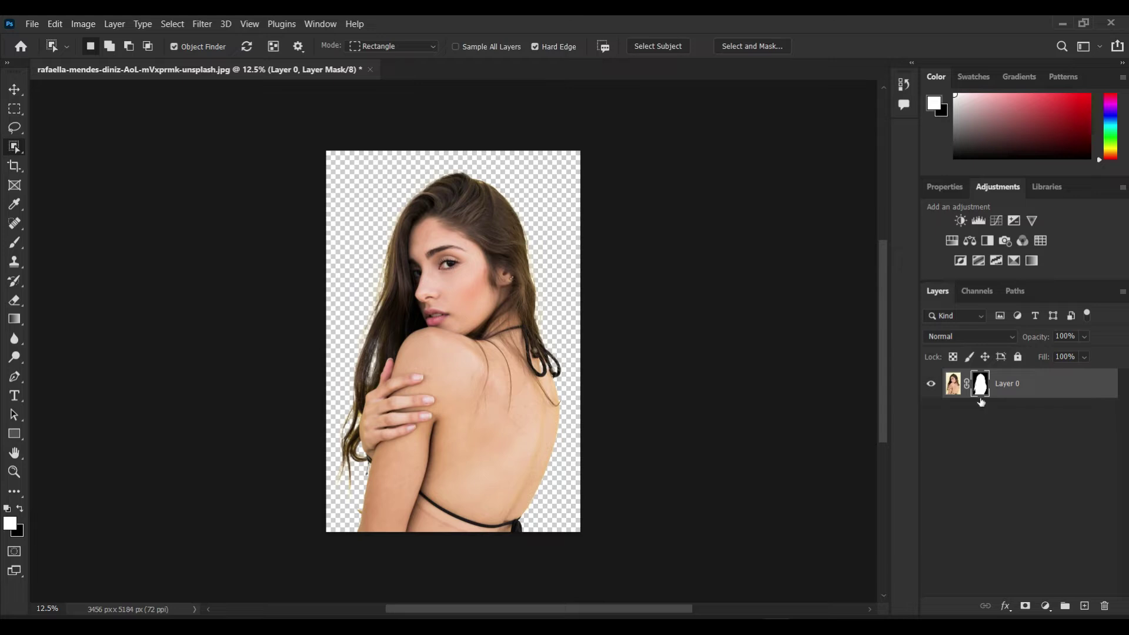
pyautogui.click(1044, 608)
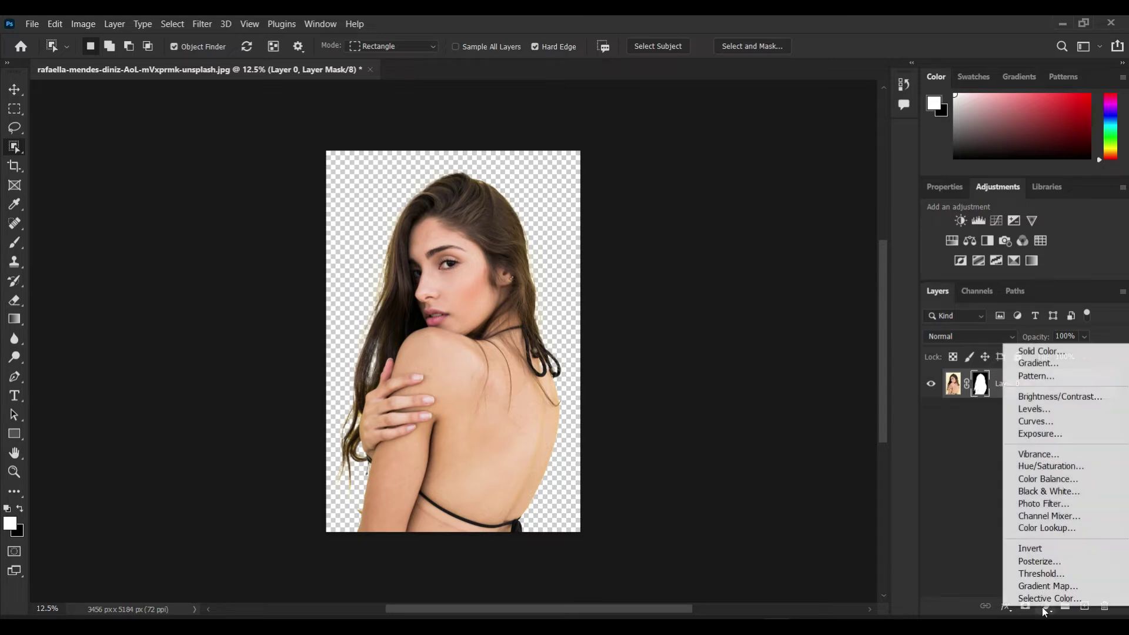
pyautogui.click(1033, 352)
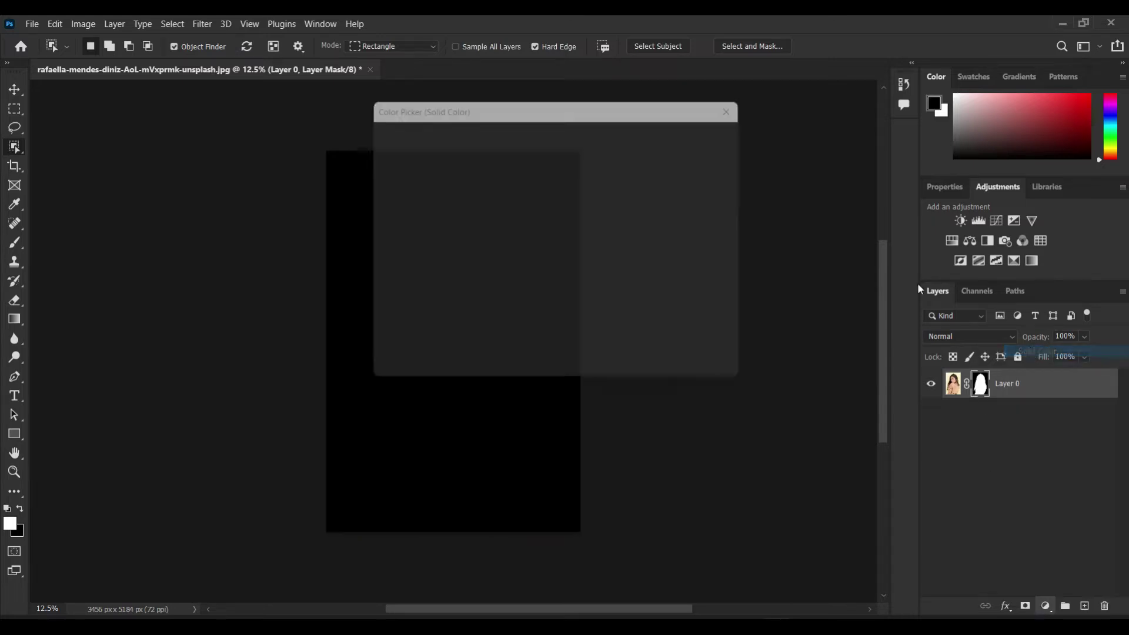
pyautogui.click(694, 140)
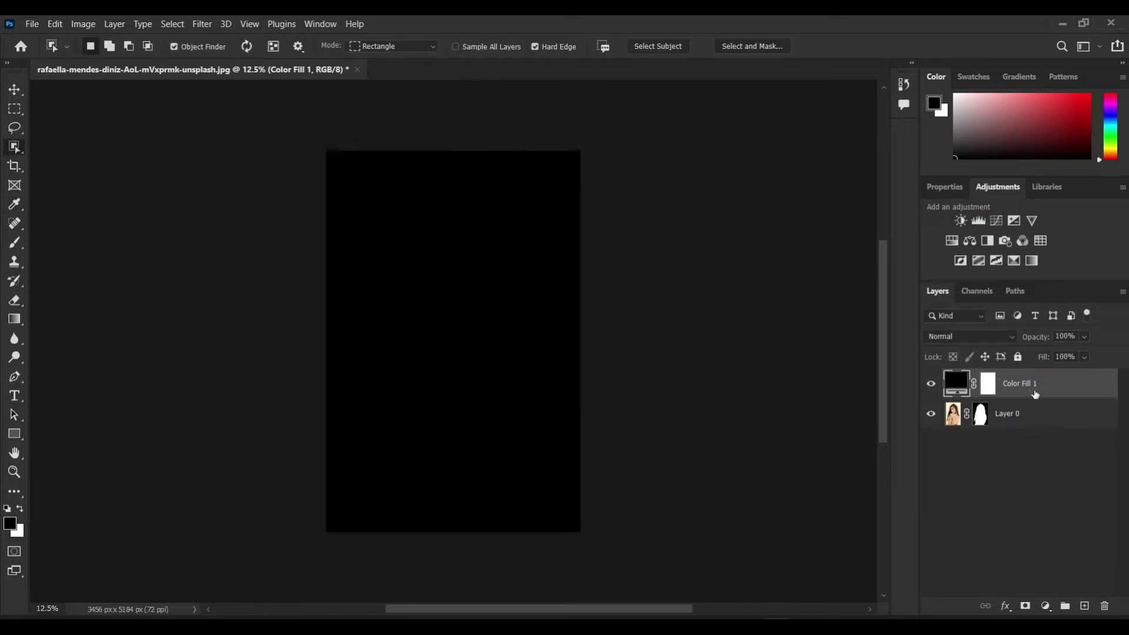
pyautogui.moveTo(1032, 395); pyautogui.dragTo(1037, 440)
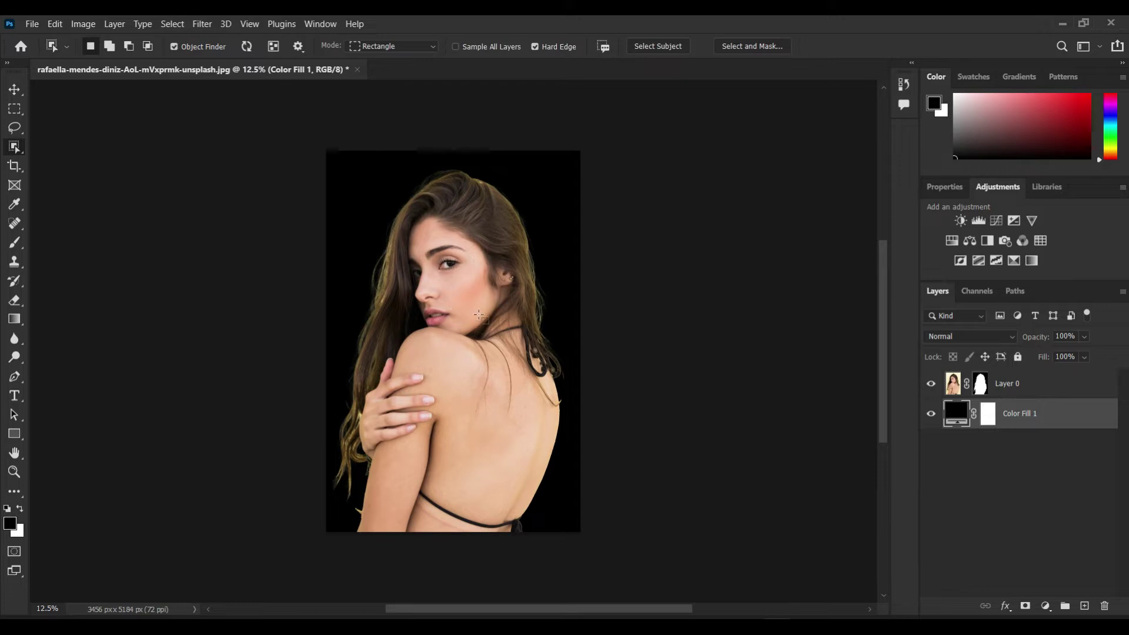
pyautogui.hotkey('ctrl', '+')
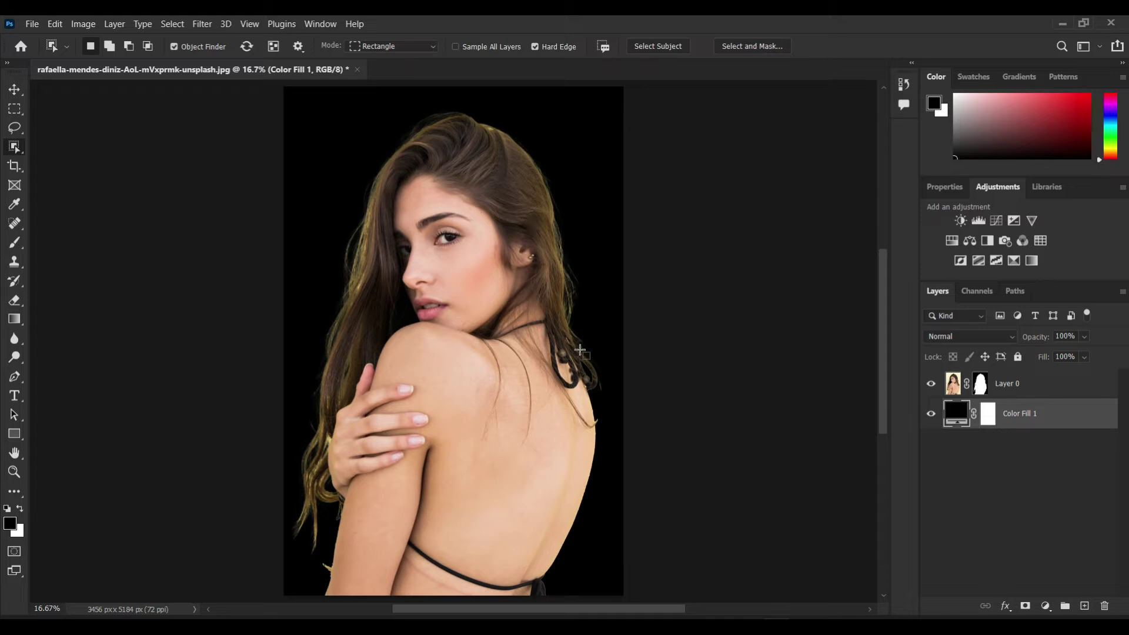
# Reopen Layer 0's mask in Select and Mask and enable Decontaminate Colors at 80%
pyautogui.click(979, 385)
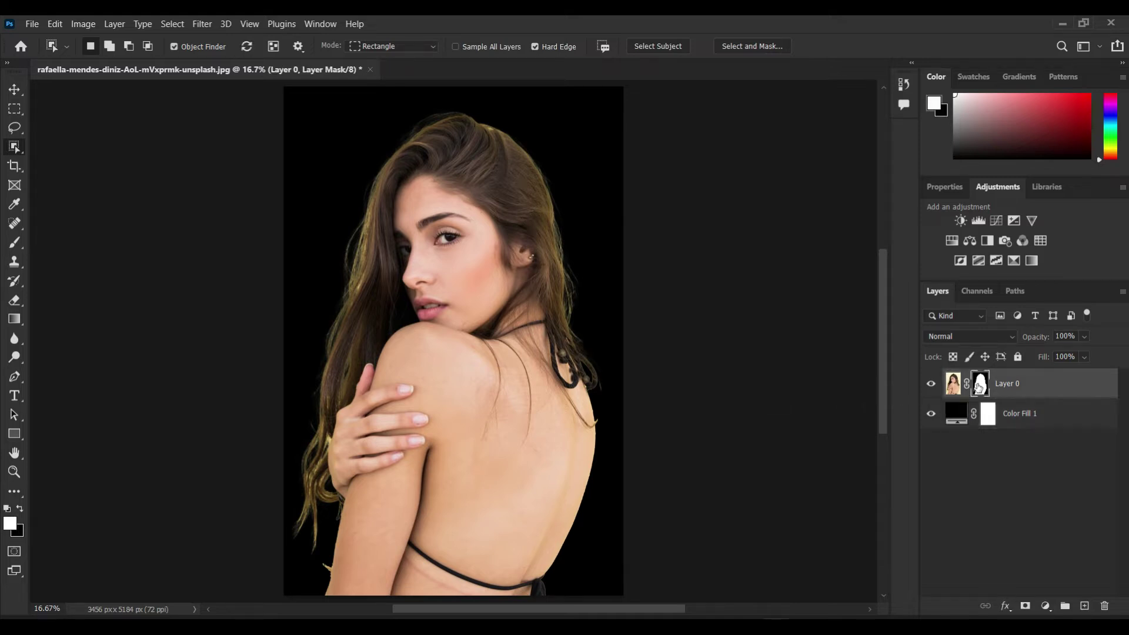
pyautogui.rightClick(979, 386)
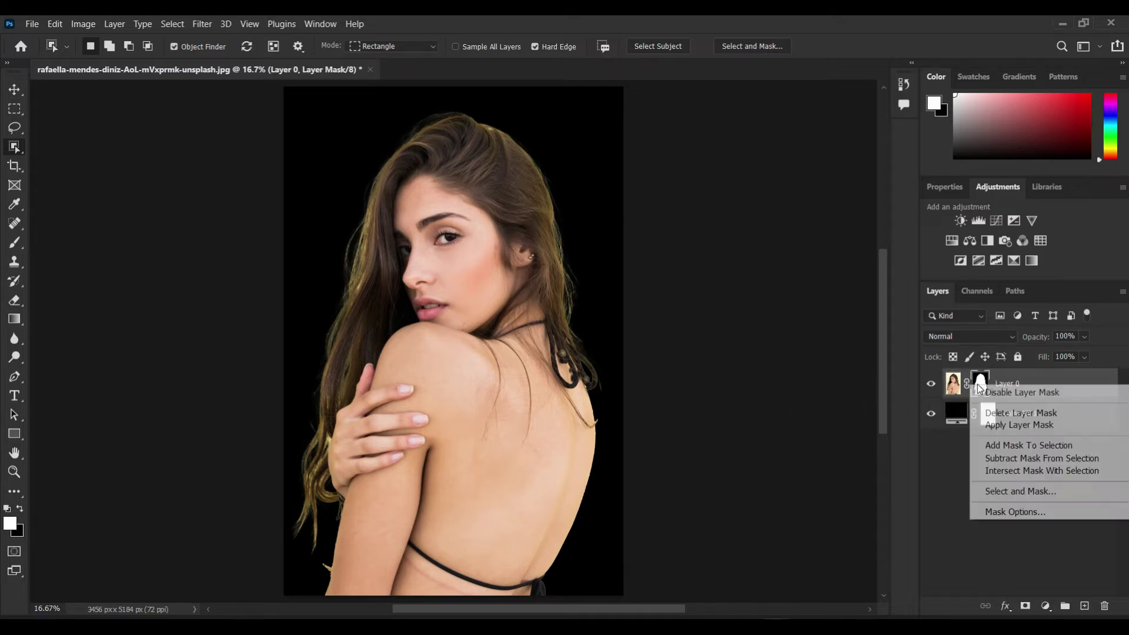
pyautogui.click(1007, 491)
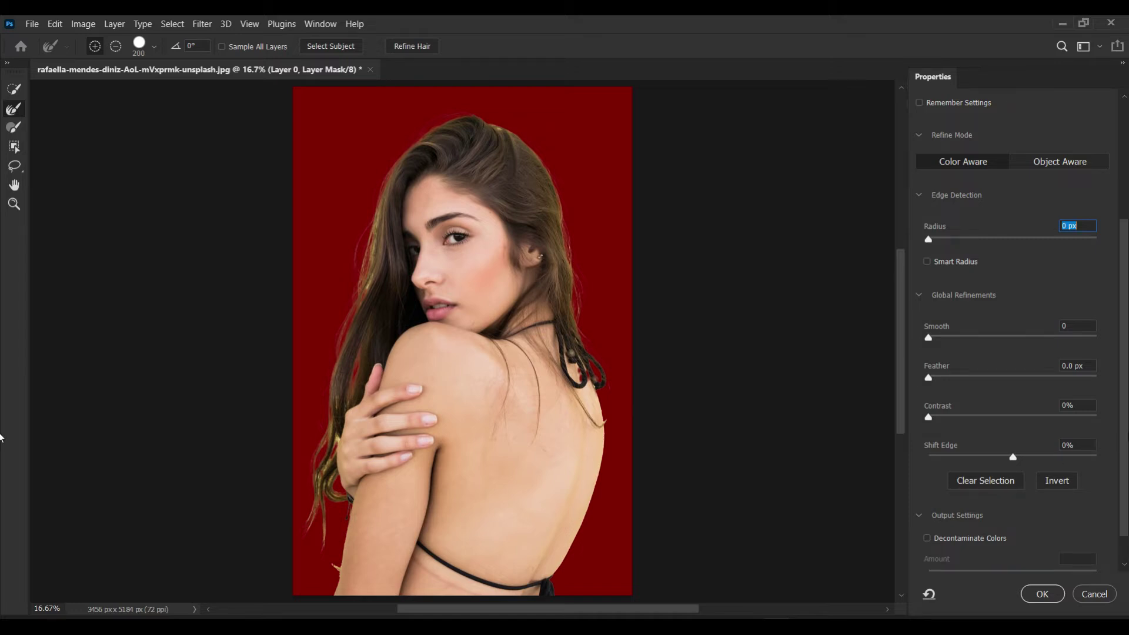
pyautogui.scroll(-2, 1124, 441)
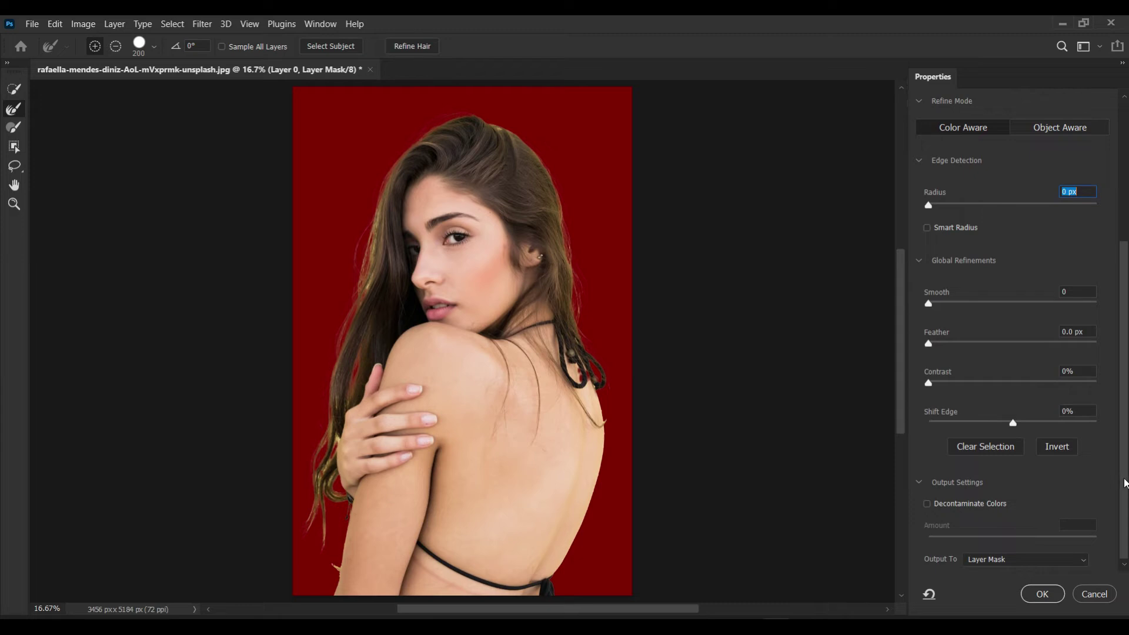
pyautogui.click(927, 505)
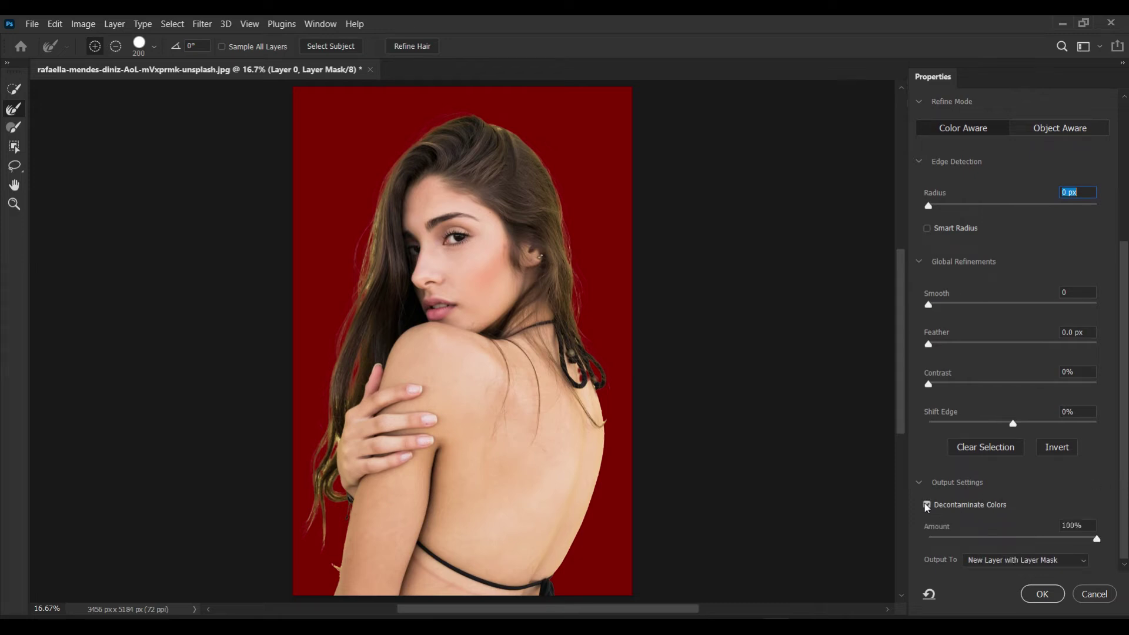
pyautogui.click(1062, 538)
pyautogui.moveTo(1061, 538); pyautogui.dragTo(1065, 540)
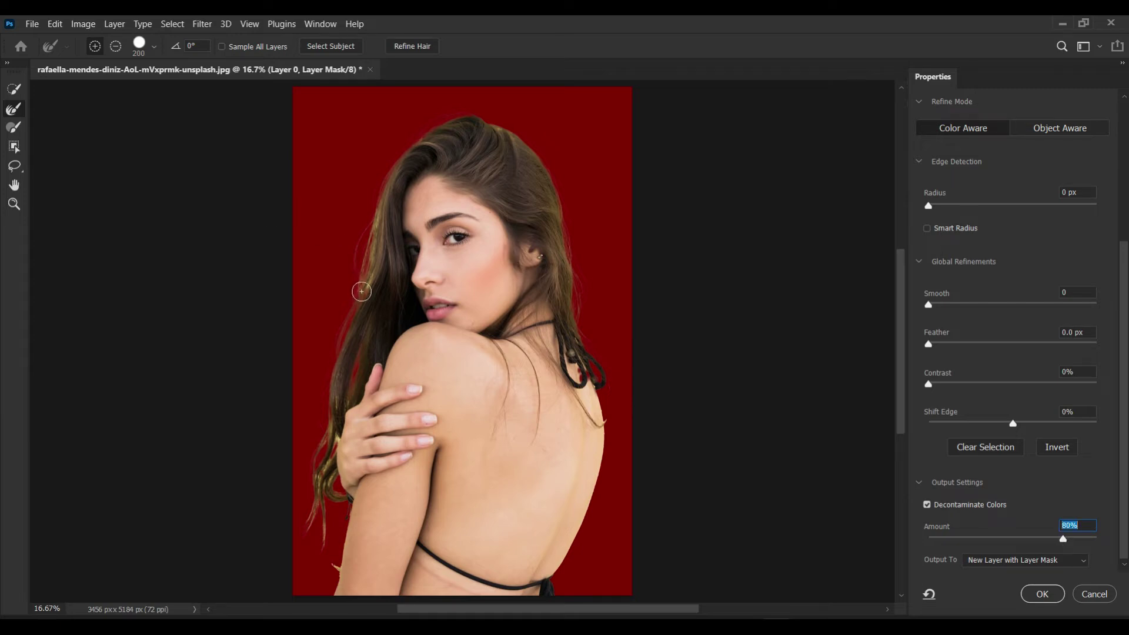
# Refine the hair edges on the left, right, crown and beside the arm
pyautogui.moveTo(355, 277); pyautogui.dragTo(360, 283)
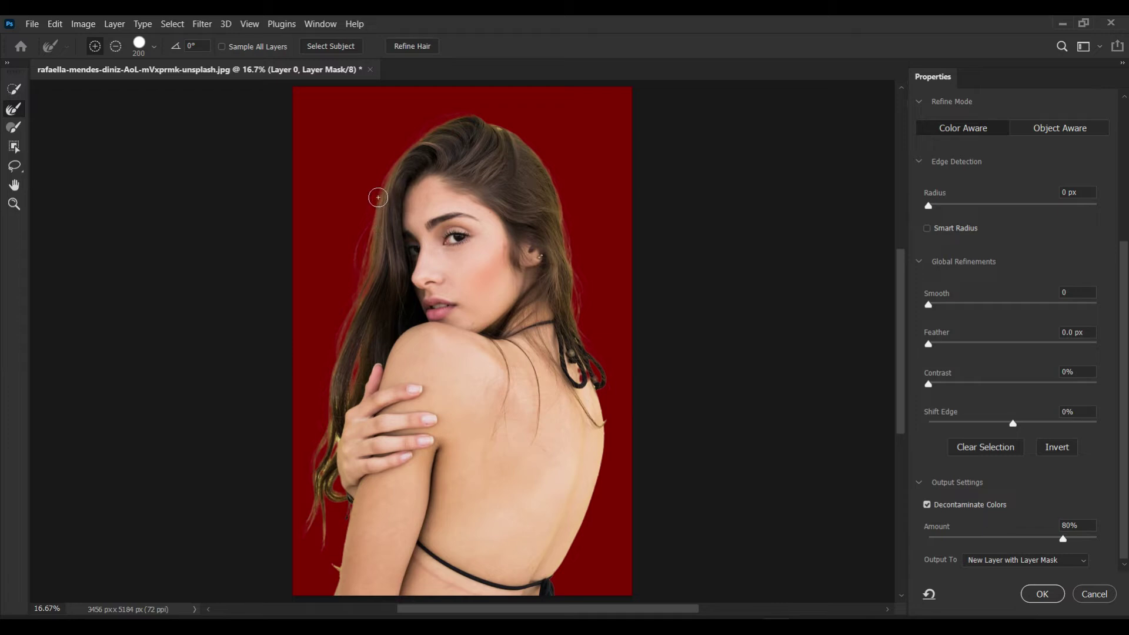
pyautogui.moveTo(577, 249); pyautogui.dragTo(568, 234)
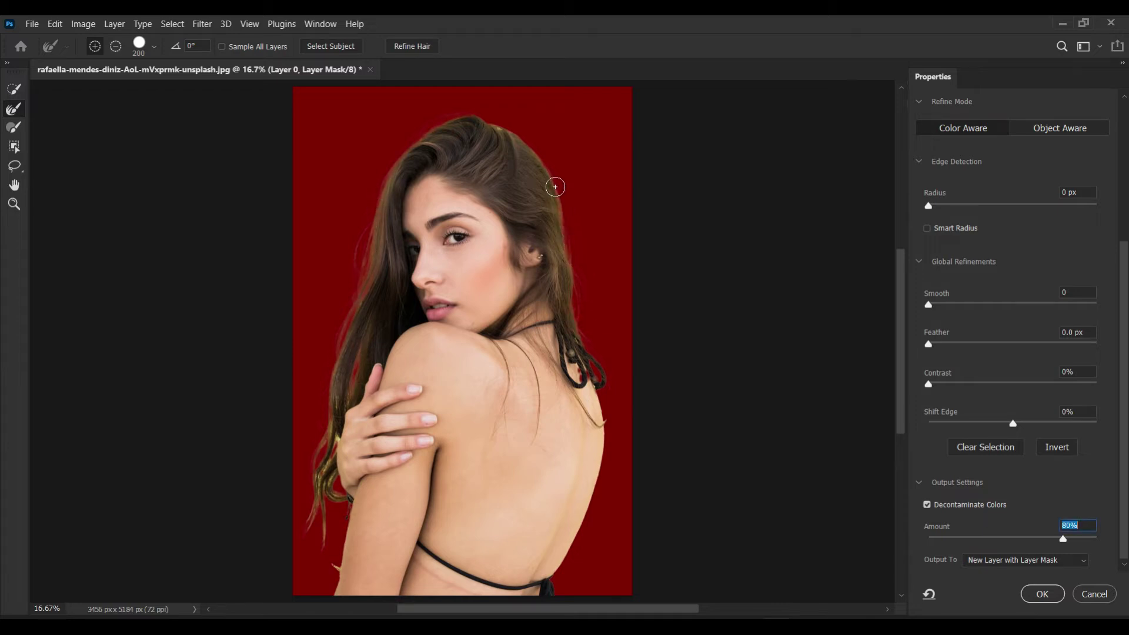
pyautogui.moveTo(542, 158)
pyautogui.mouseDown()
pyautogui.moveTo(489, 124)
pyautogui.moveTo(383, 177)
pyautogui.mouseUp()
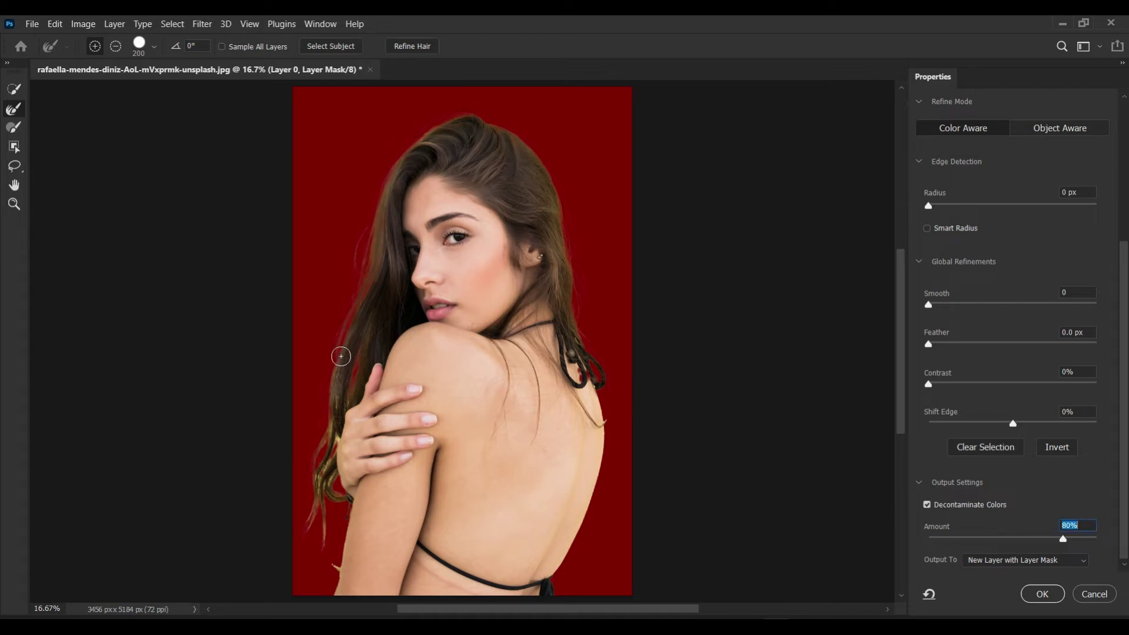
pyautogui.moveTo(333, 375)
pyautogui.mouseDown()
pyautogui.moveTo(322, 474)
pyautogui.moveTo(333, 474)
pyautogui.moveTo(333, 527)
pyautogui.moveTo(328, 423)
pyautogui.mouseUp()
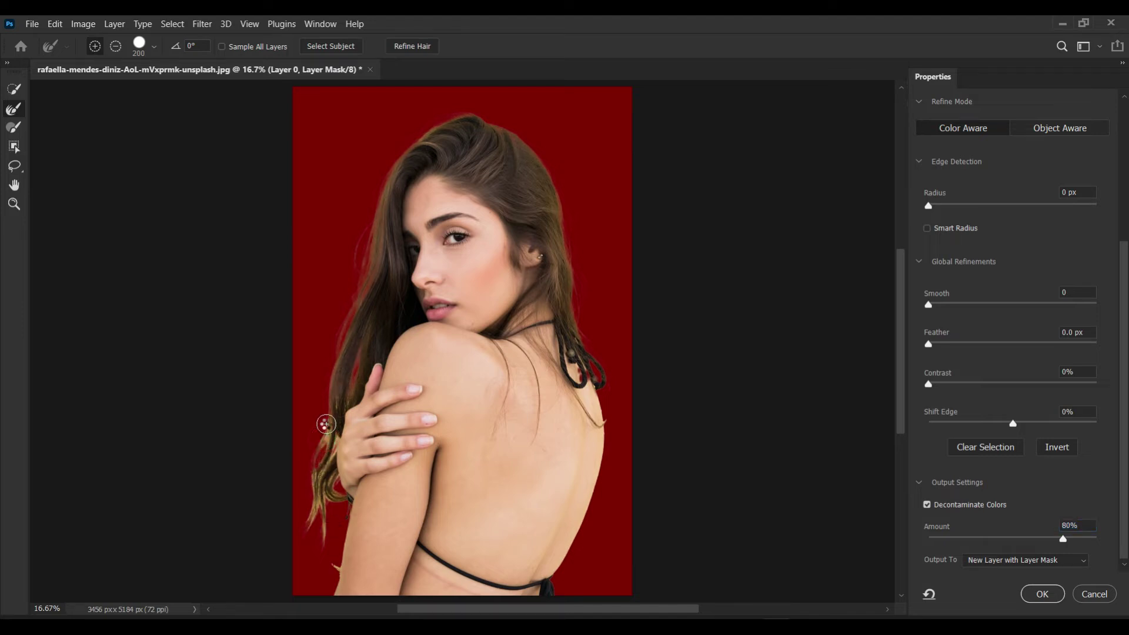
# Set Radius to 7 px with Smart Radius and refine the strap and left hair edge
pyautogui.press('[')
pyautogui.press('[')
pyautogui.press('[')
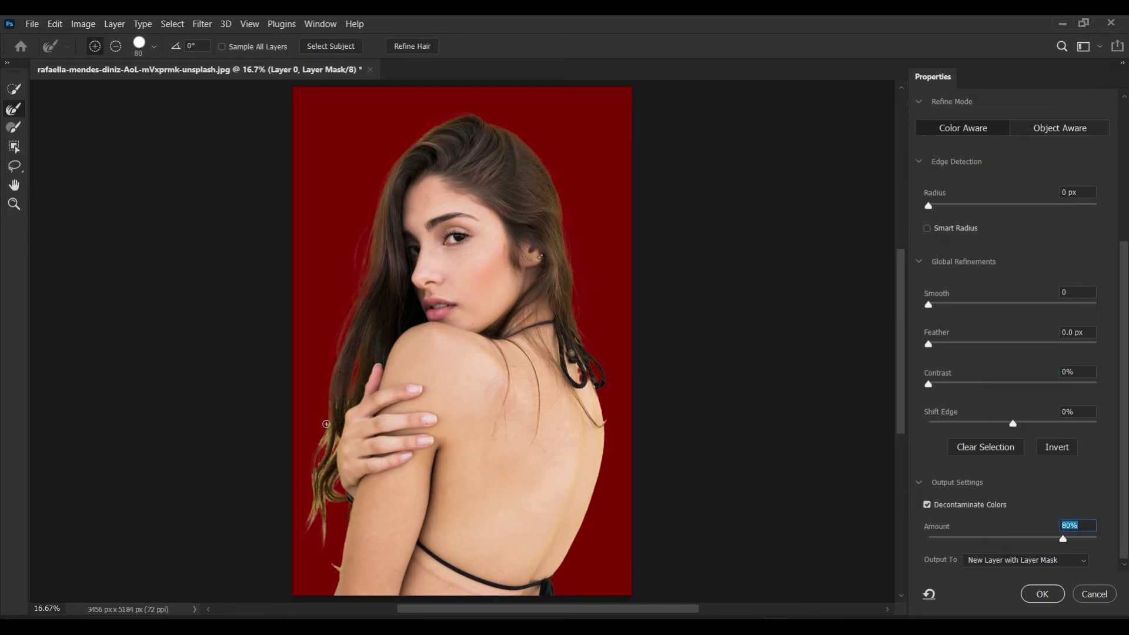
pyautogui.click(983, 205)
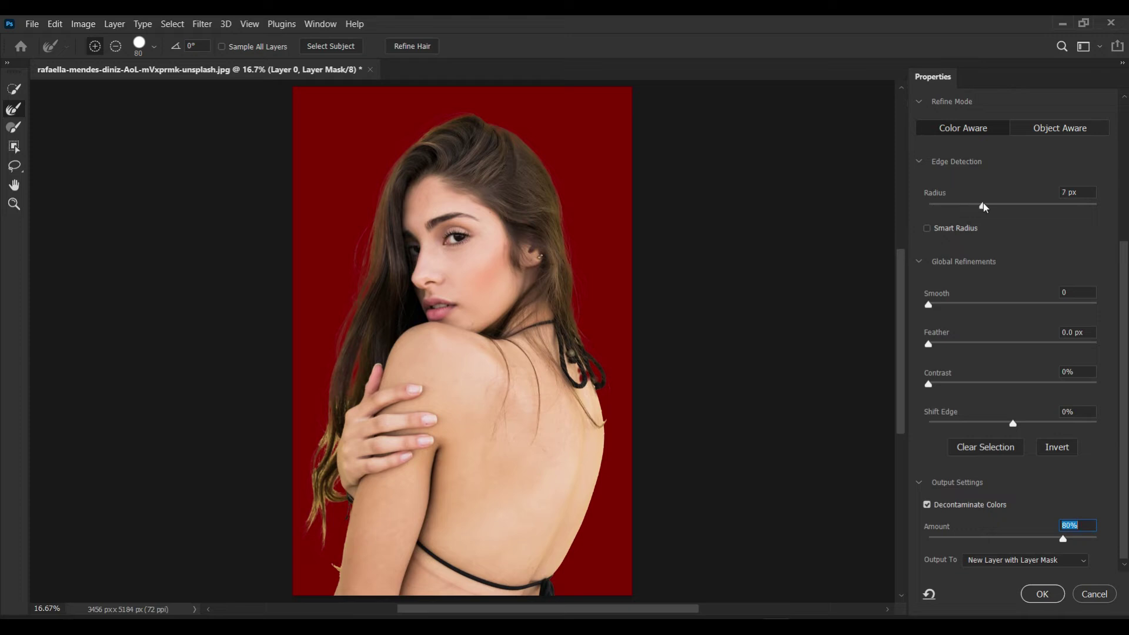
pyautogui.click(928, 229)
pyautogui.moveTo(578, 342); pyautogui.dragTo(586, 340)
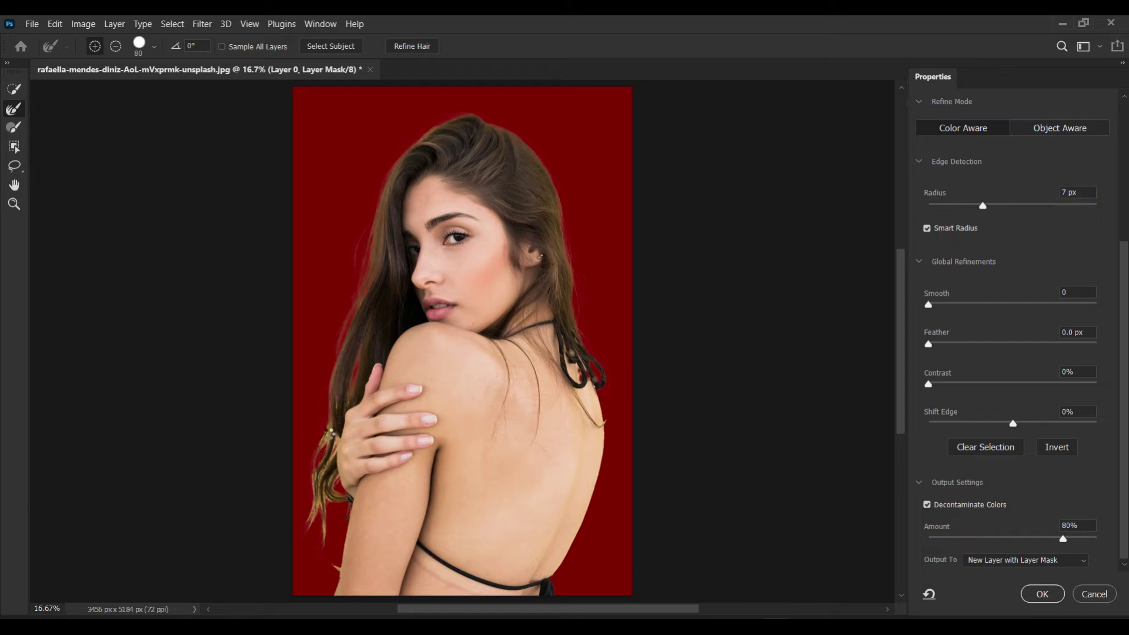
pyautogui.moveTo(336, 435)
pyautogui.mouseDown()
pyautogui.moveTo(338, 495)
pyautogui.moveTo(323, 540)
pyautogui.mouseUp()
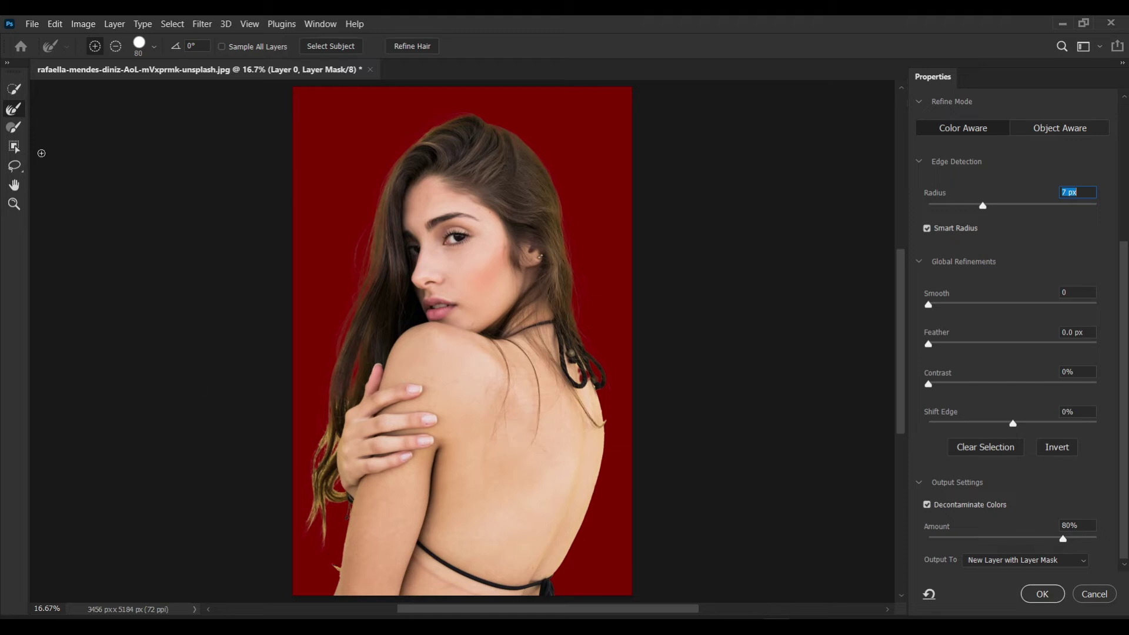
# Use the Brush tool at size 90 with Smart Radius off, toggling subtract and add modes
pyautogui.click(15, 128)
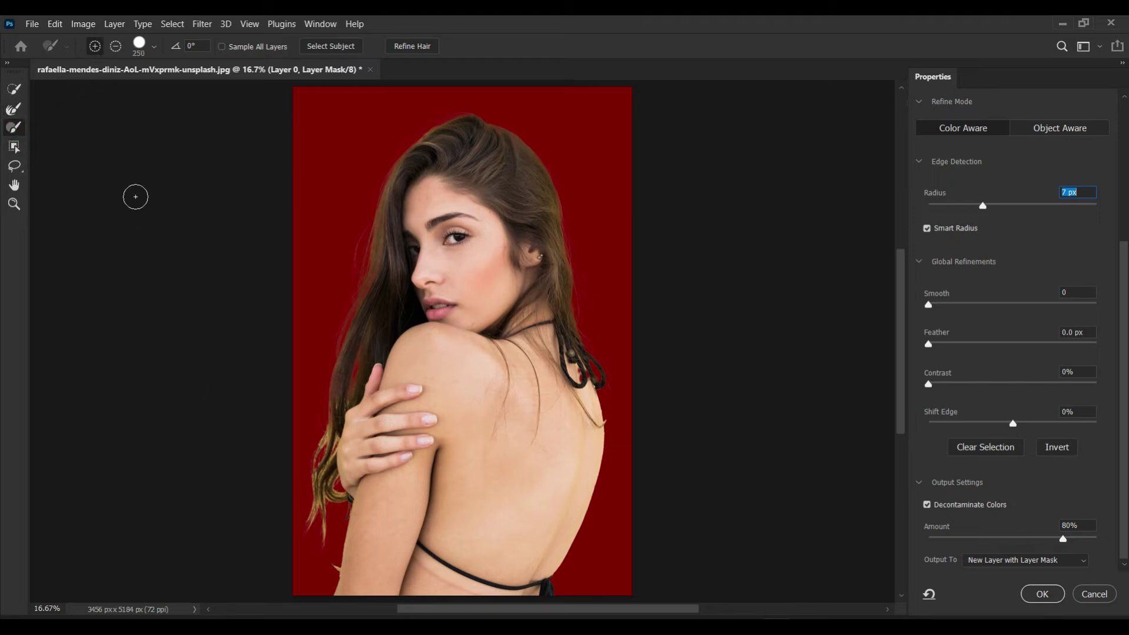
pyautogui.press('[')
pyautogui.press('[')
pyautogui.press('[')
pyautogui.press('[')
pyautogui.press('[')
pyautogui.press('[')
pyautogui.write('0')
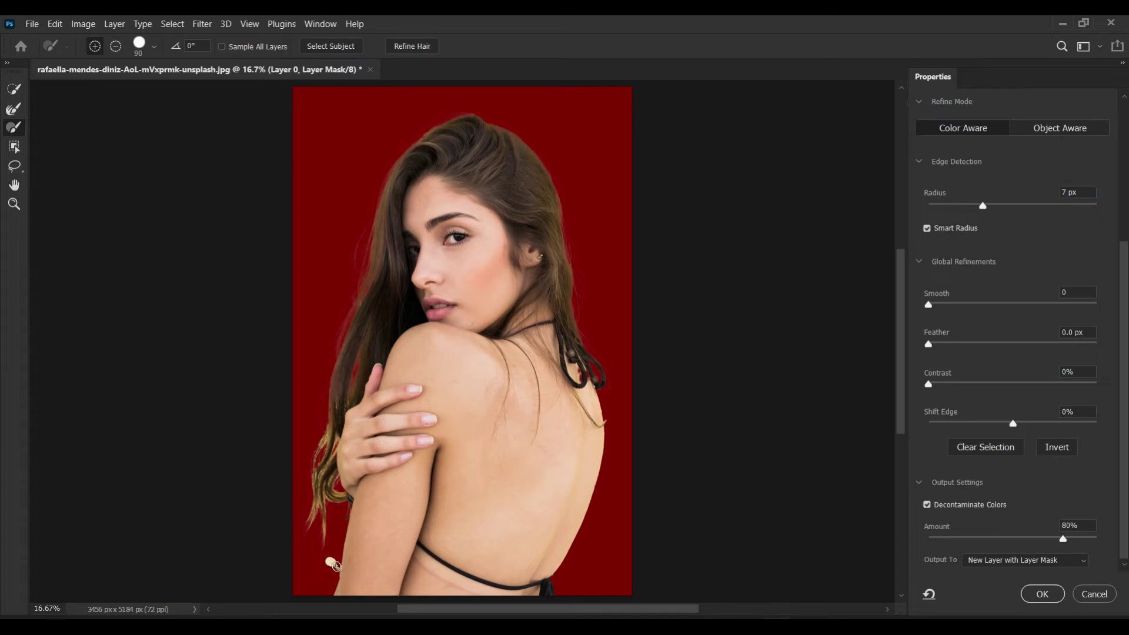
pyautogui.click(927, 228)
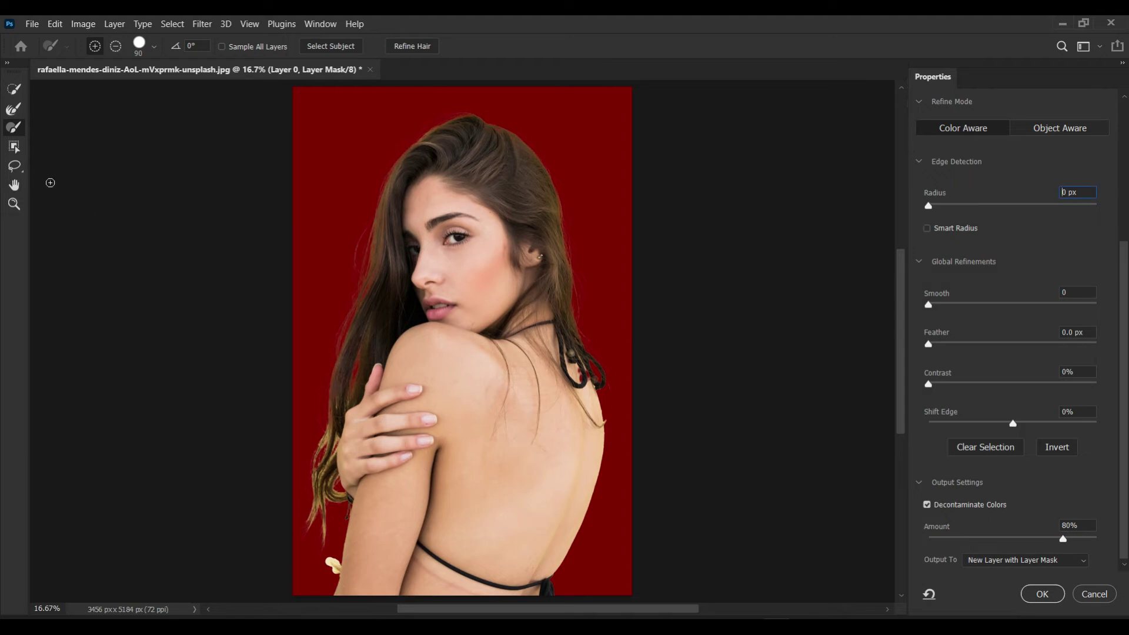
pyautogui.click(116, 46)
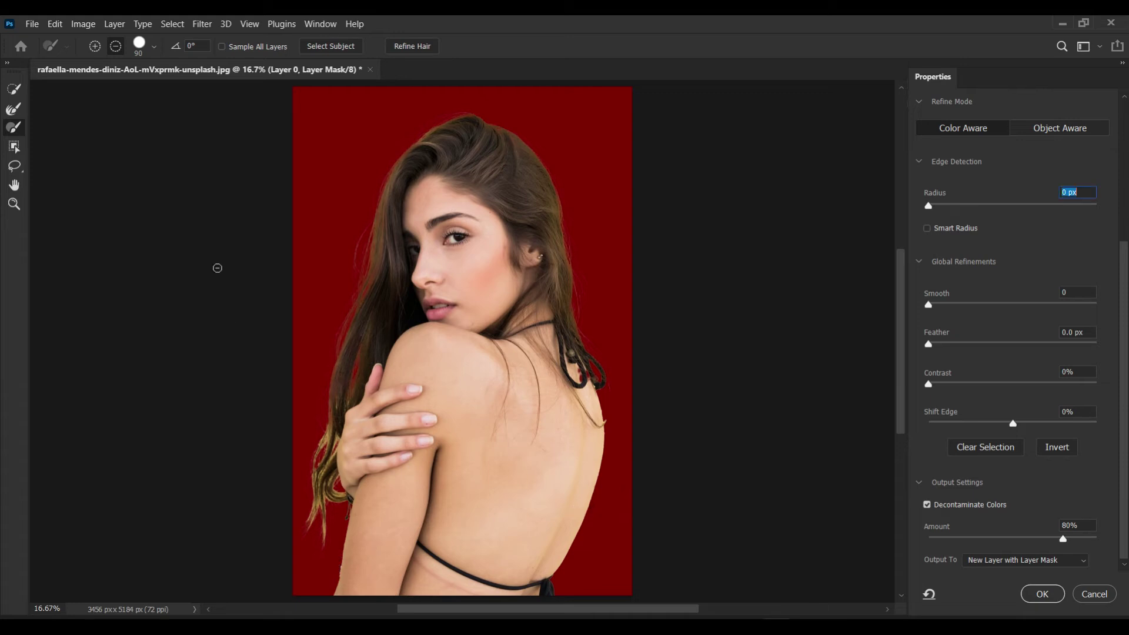
pyautogui.click(94, 46)
# Refine Edge Brush the upper left hair, shoulder strands and lower left strands
pyautogui.click(14, 109)
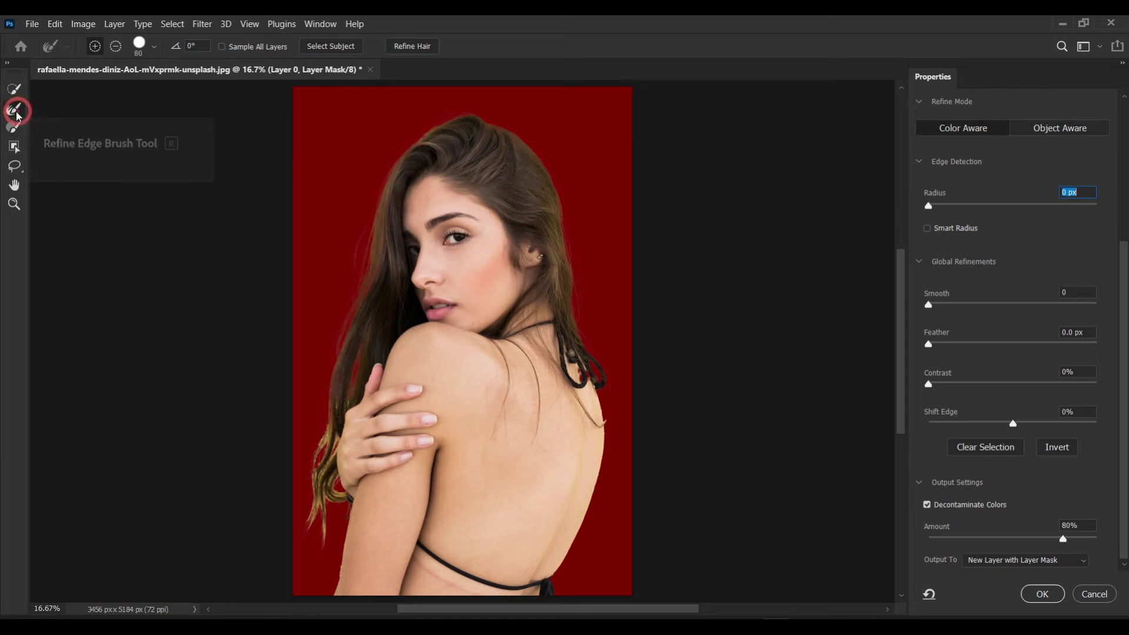
pyautogui.moveTo(385, 215); pyautogui.dragTo(391, 185)
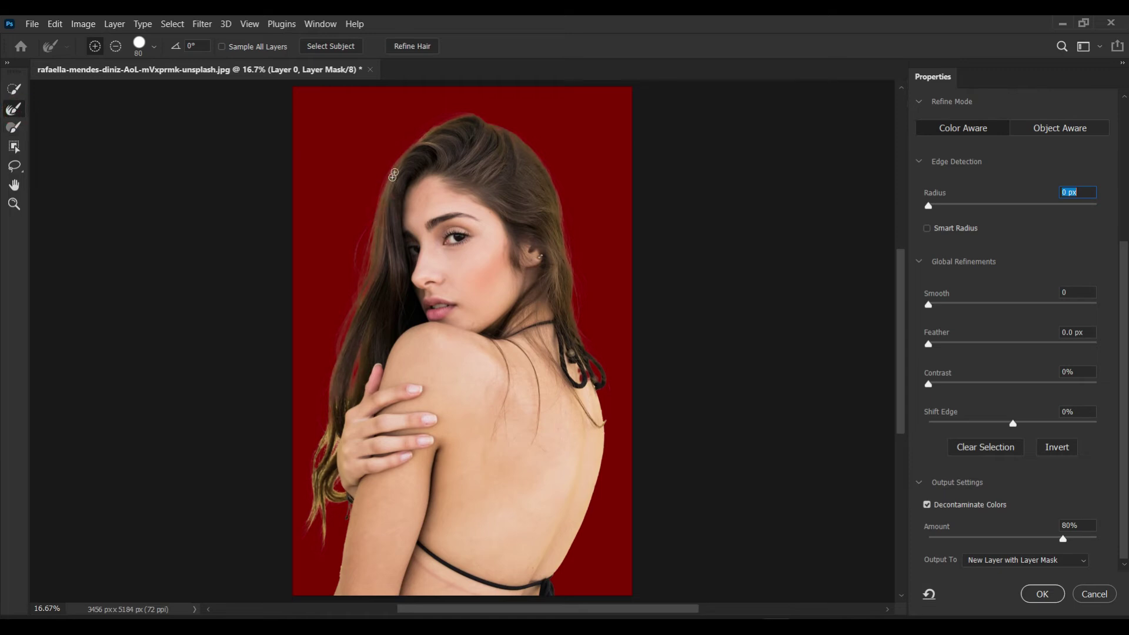
pyautogui.moveTo(370, 309); pyautogui.dragTo(355, 382)
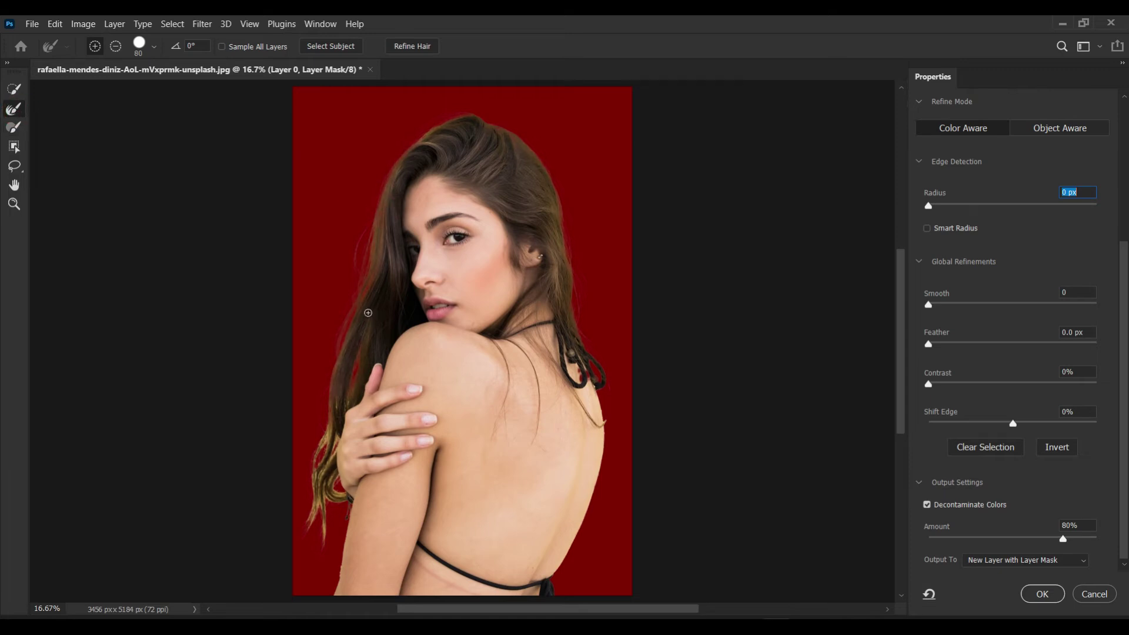
pyautogui.moveTo(359, 306); pyautogui.dragTo(343, 410)
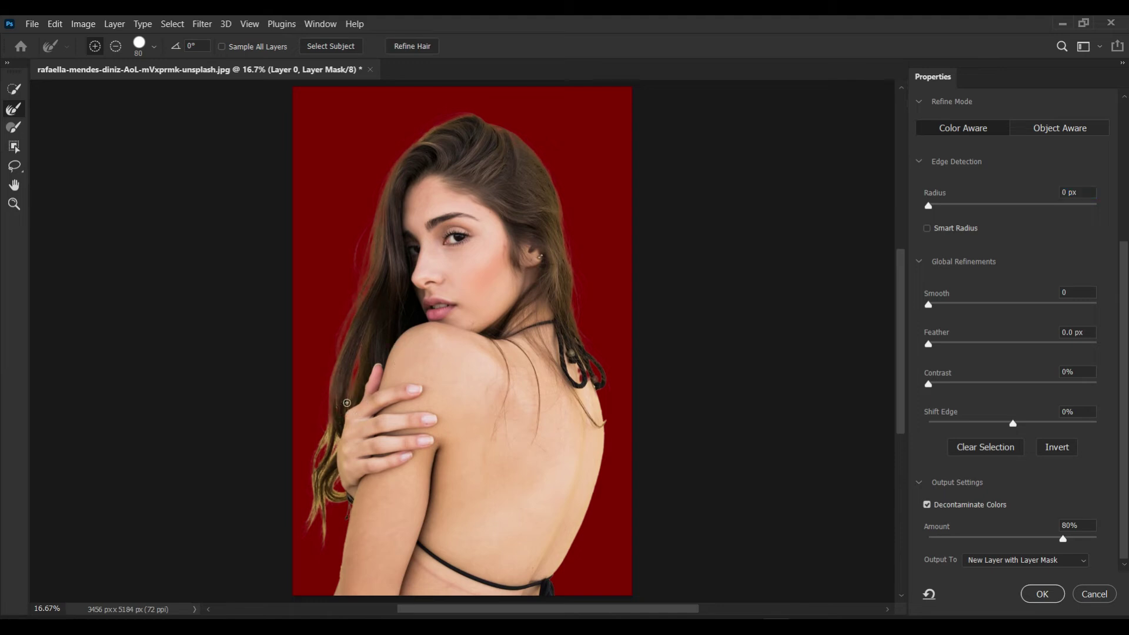
pyautogui.click(351, 393)
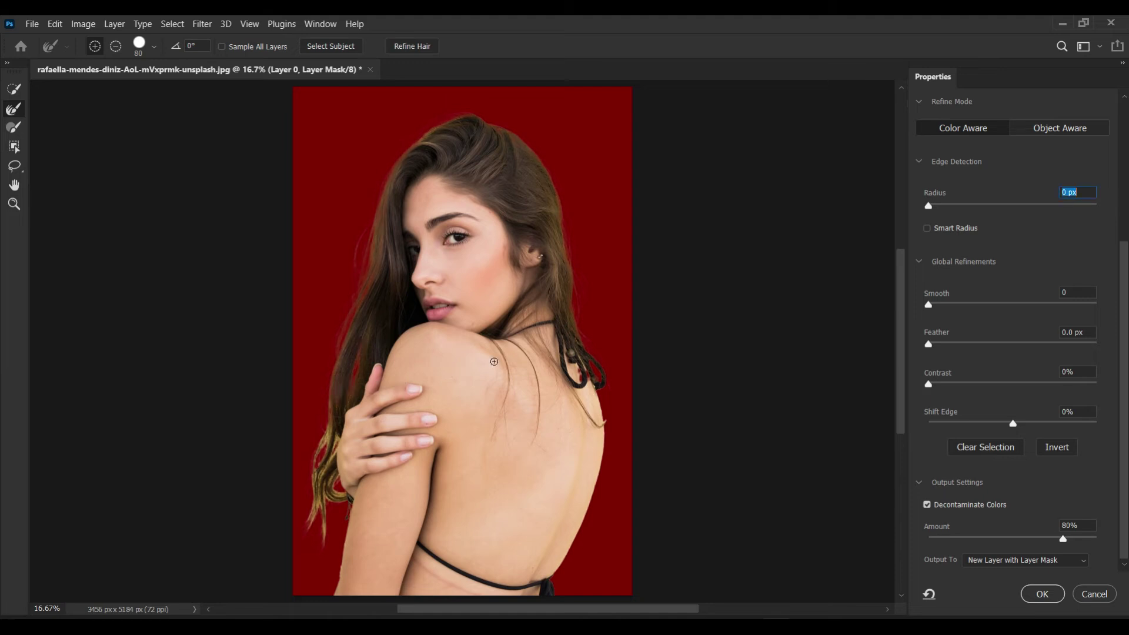
pyautogui.moveTo(325, 441)
pyautogui.mouseDown()
pyautogui.moveTo(328, 432)
pyautogui.moveTo(313, 473)
pyautogui.mouseUp()
# Output to a new masked layer and toggle Layer 0's visibility to compare hair edges
pyautogui.click(1043, 595)
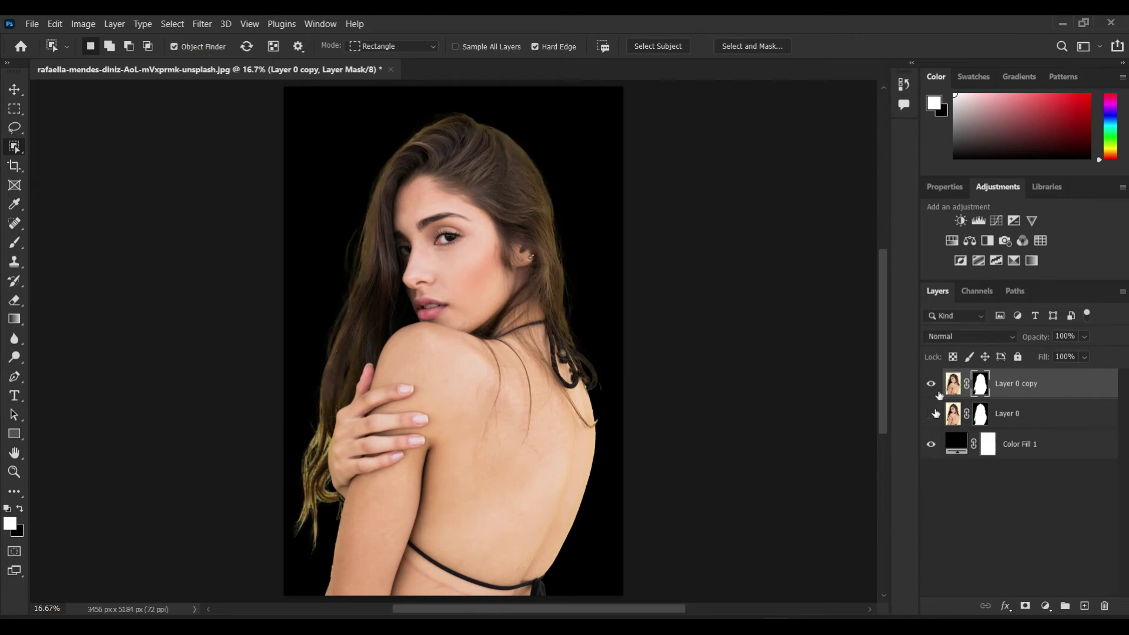
pyautogui.click(931, 414)
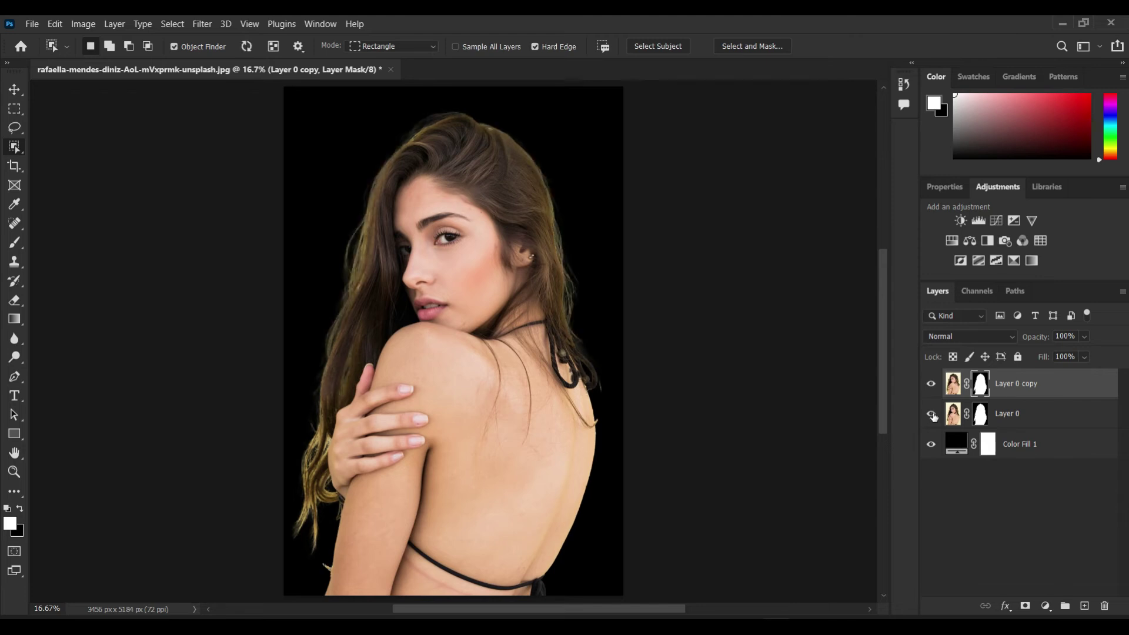
pyautogui.click(931, 414)
pyautogui.click(931, 414)
pyautogui.click(932, 414)
pyautogui.click(931, 414)
pyautogui.click(931, 414)
# Try Multiply, Dissolve and Screen, then set Layer 0's blend mode to Lighten
pyautogui.click(932, 414)
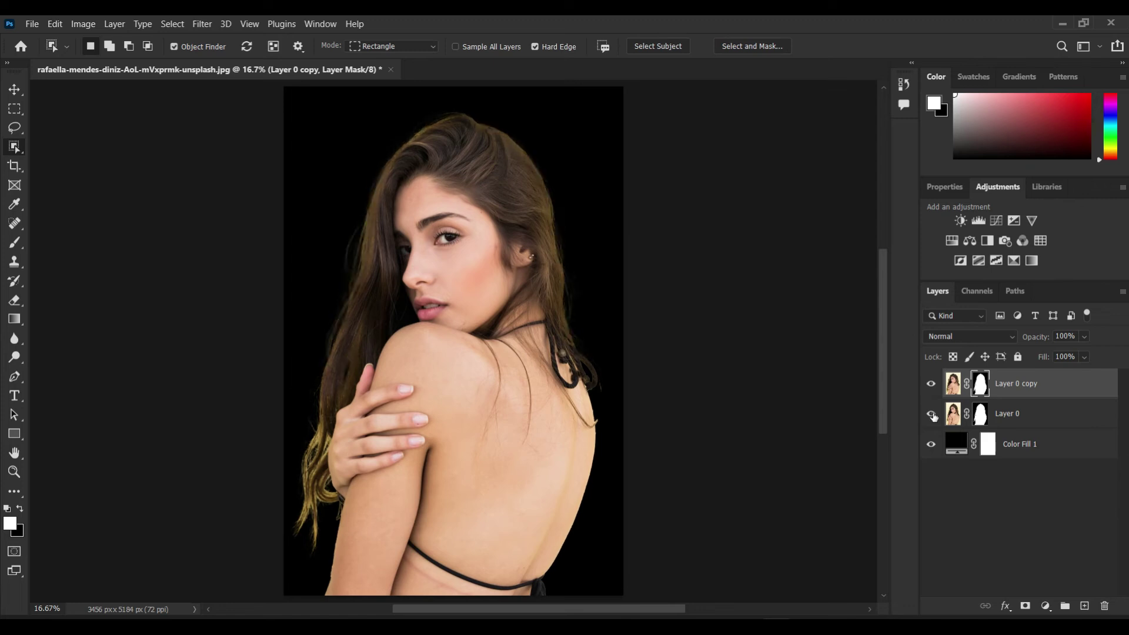
pyautogui.click(1007, 413)
pyautogui.click(971, 336)
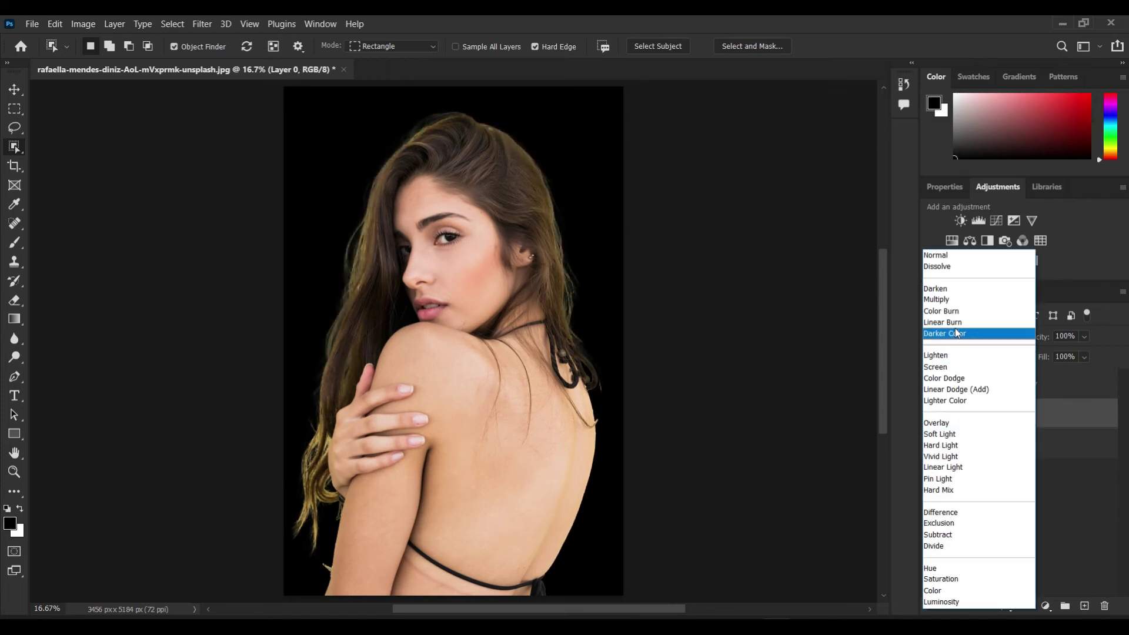
pyautogui.click(941, 300)
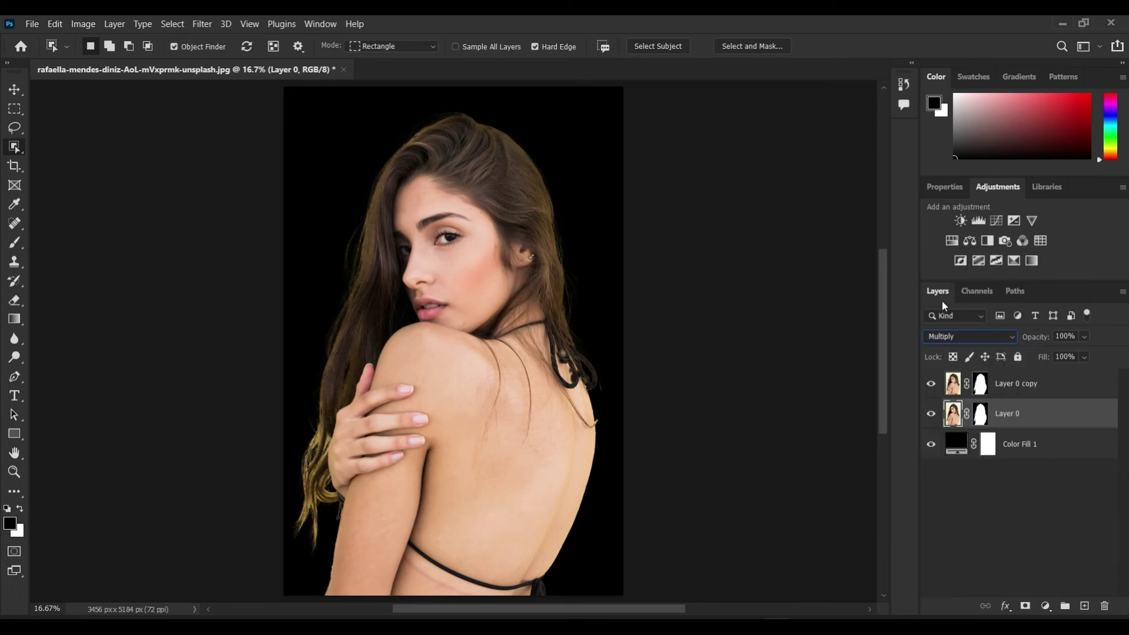
pyautogui.press('Up')
pyautogui.press('Up')
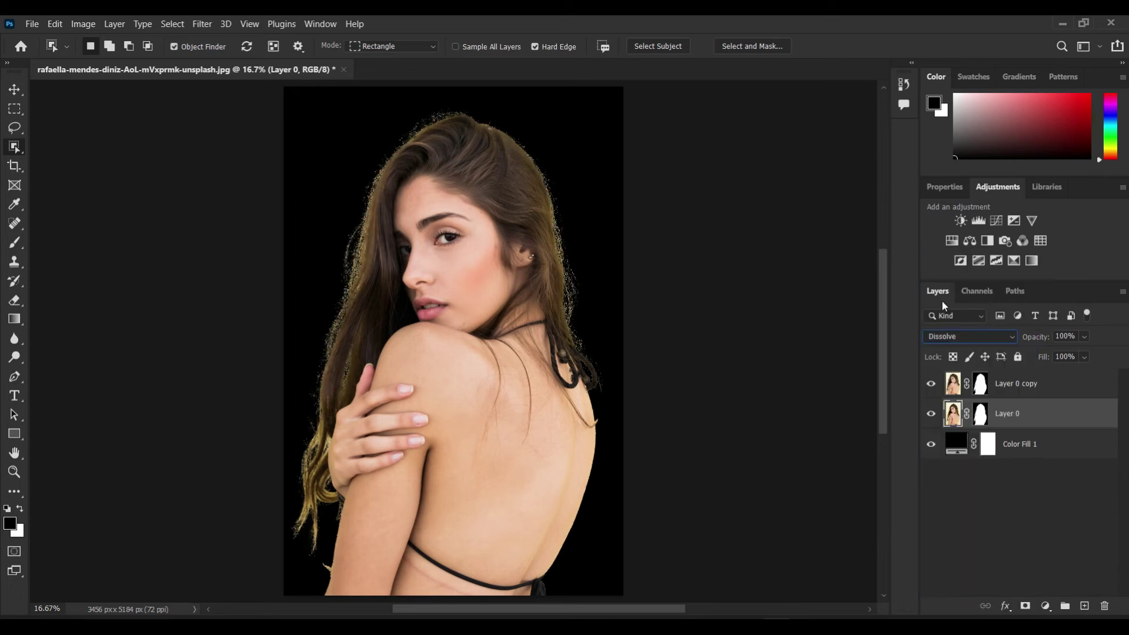
pyautogui.press('Down')
pyautogui.press('Down')
pyautogui.press('Down')
pyautogui.press('Down')
pyautogui.press('Down')
pyautogui.press('Down')
pyautogui.press('Down')
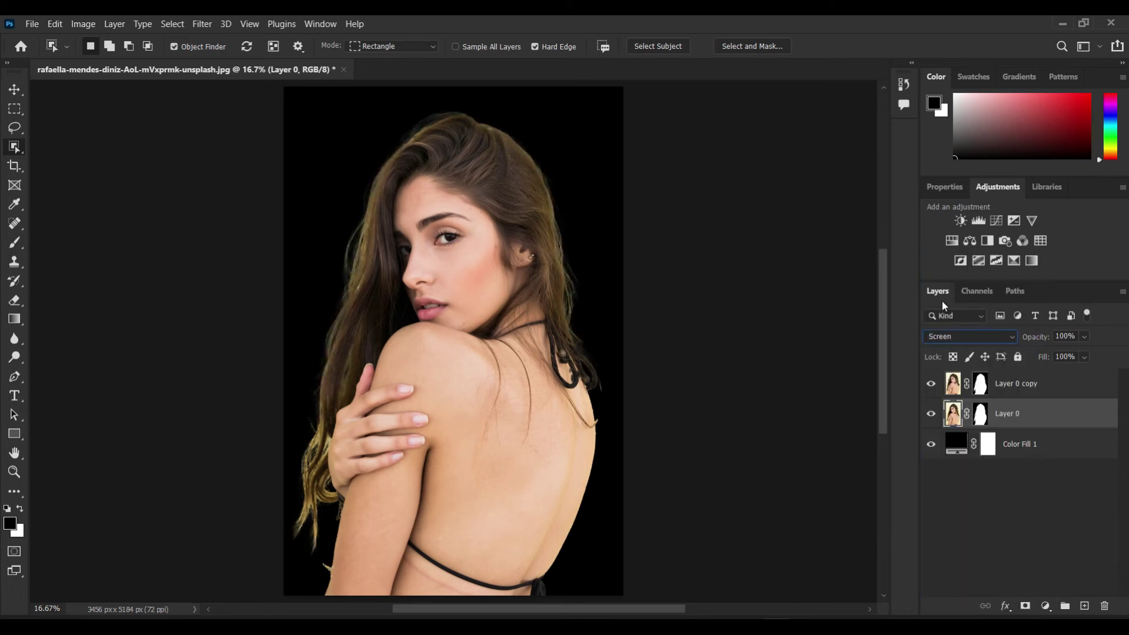
pyautogui.press('Up')
# Set Layer 0's fill to 38% and select the Color Fill 1 layer
pyautogui.click(1084, 357)
pyautogui.click(1055, 373)
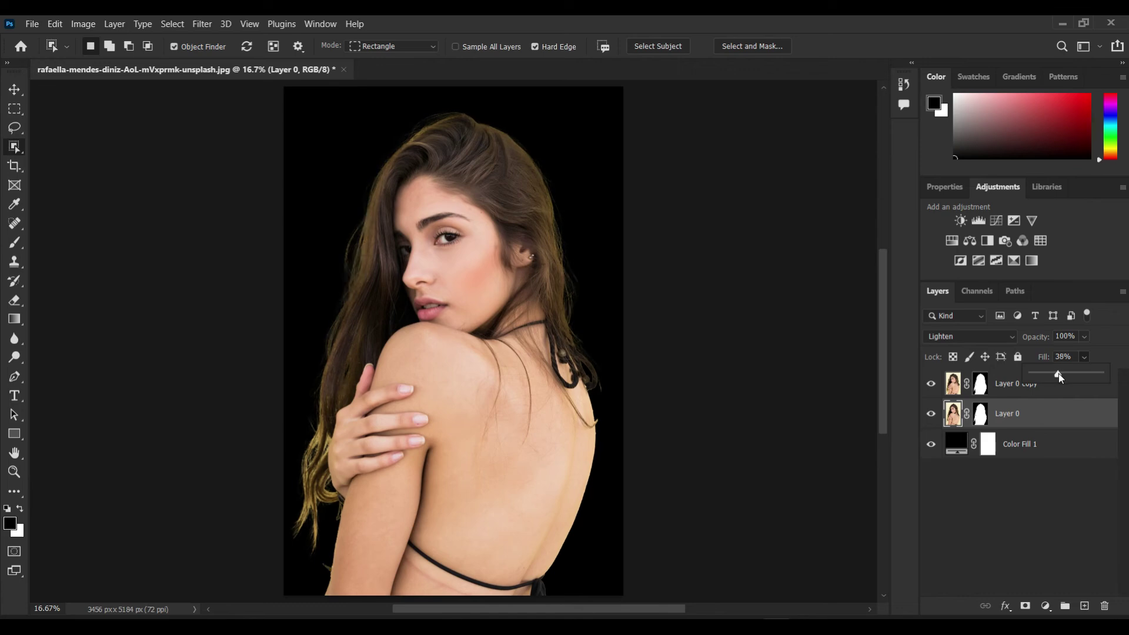
pyautogui.click(1096, 351)
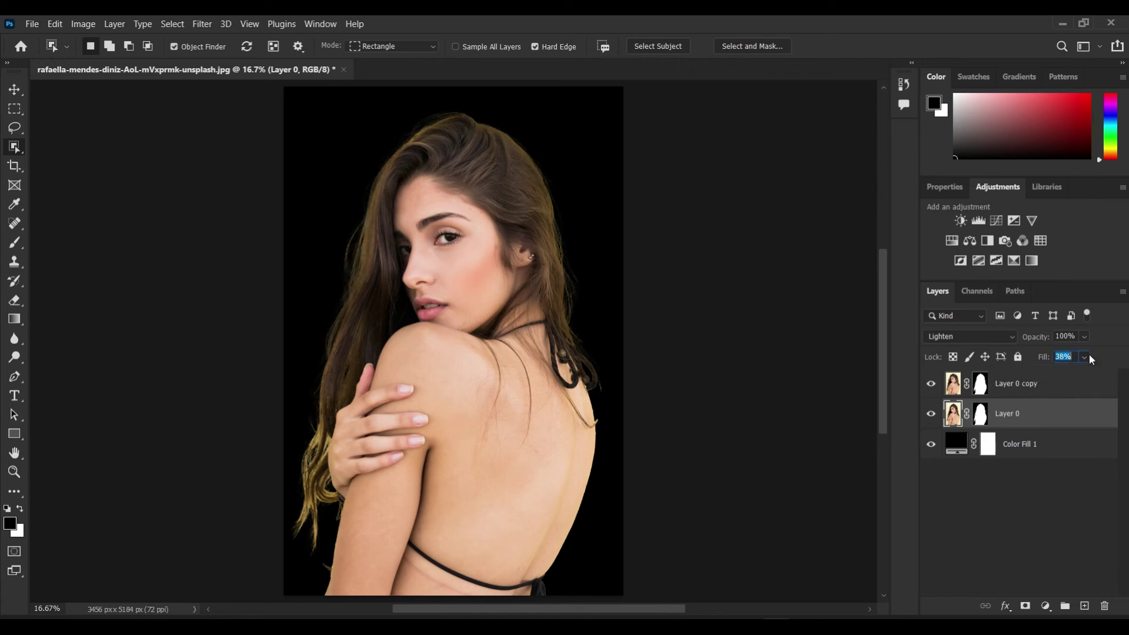
pyautogui.click(1046, 441)
# Add a Gradient Fill layer using a lavender-to-light-blue Blues preset above the black fill
pyautogui.click(1046, 605)
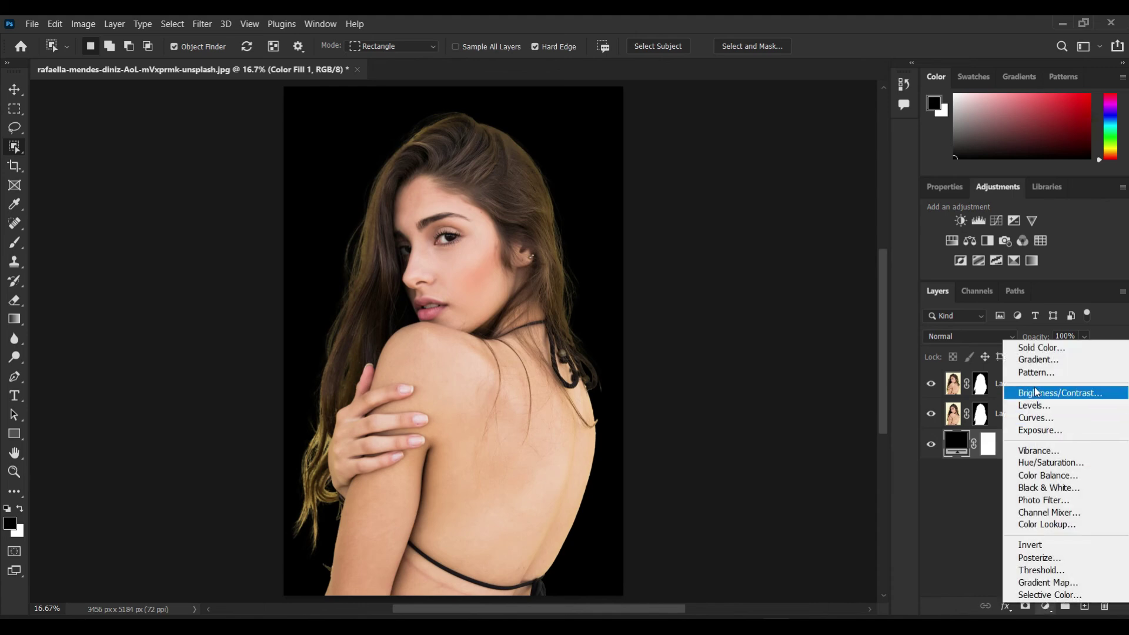
pyautogui.click(1036, 360)
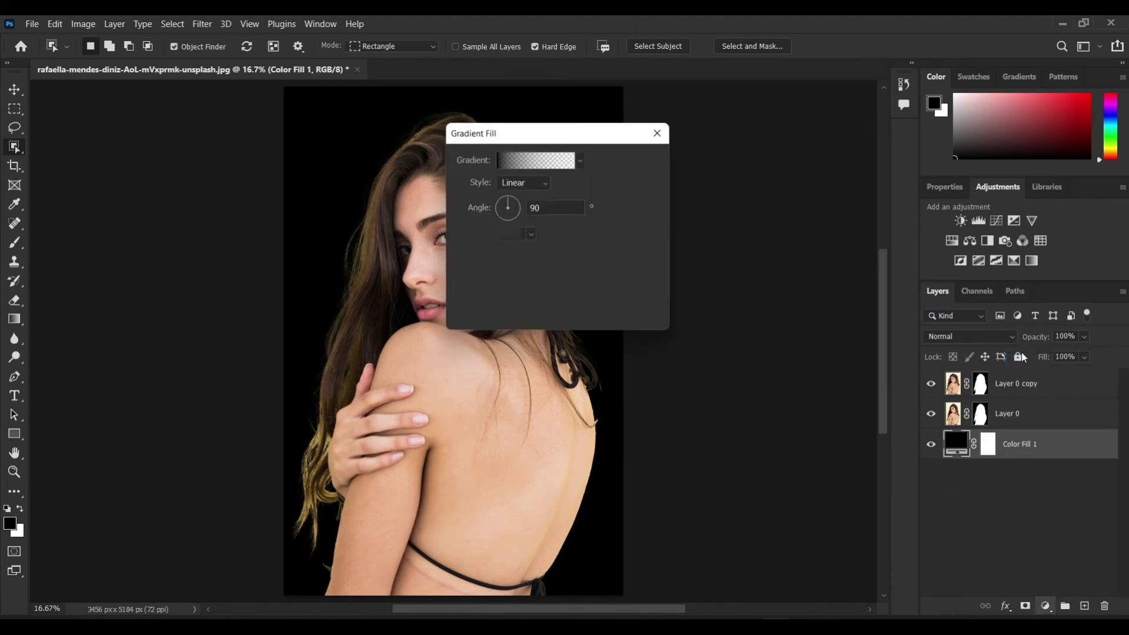
pyautogui.click(579, 158)
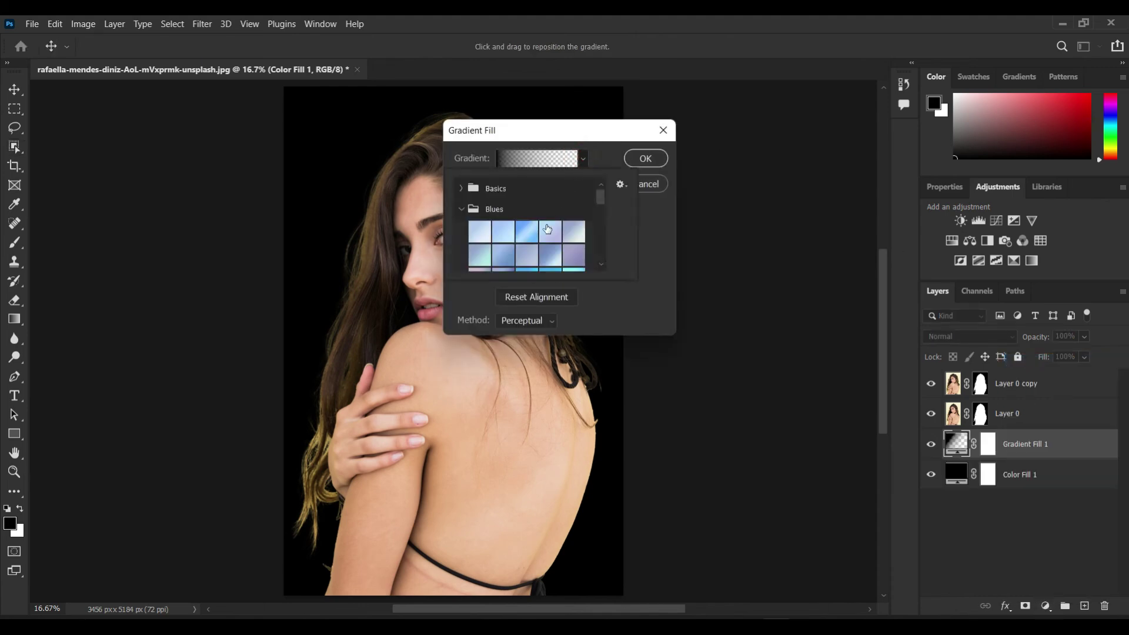
pyautogui.click(551, 232)
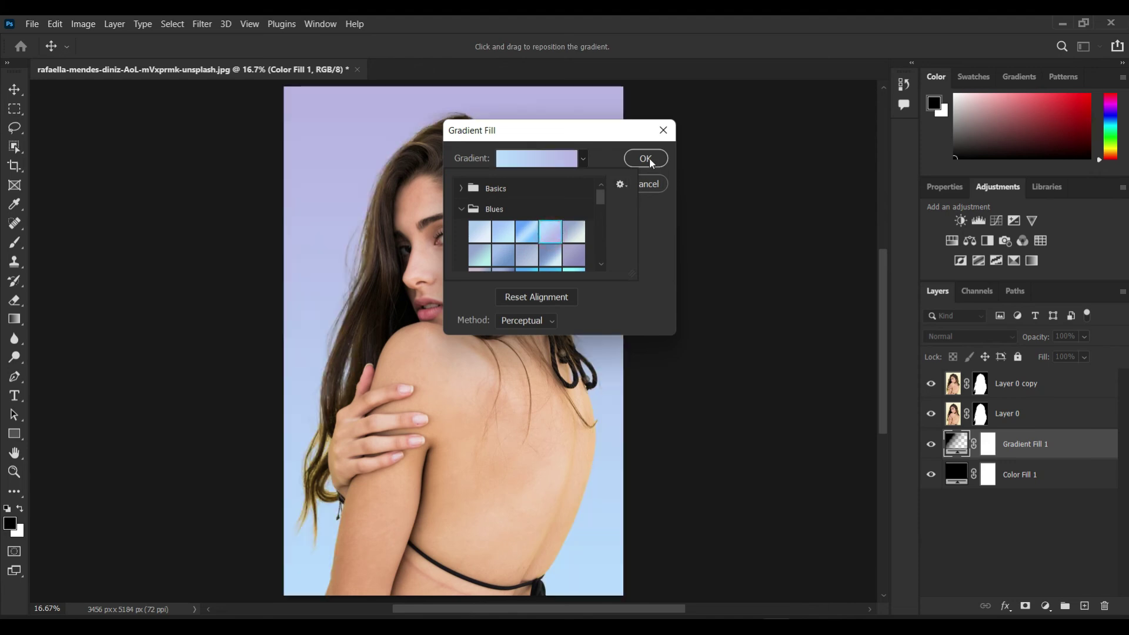
pyautogui.click(649, 157)
pyautogui.click(646, 159)
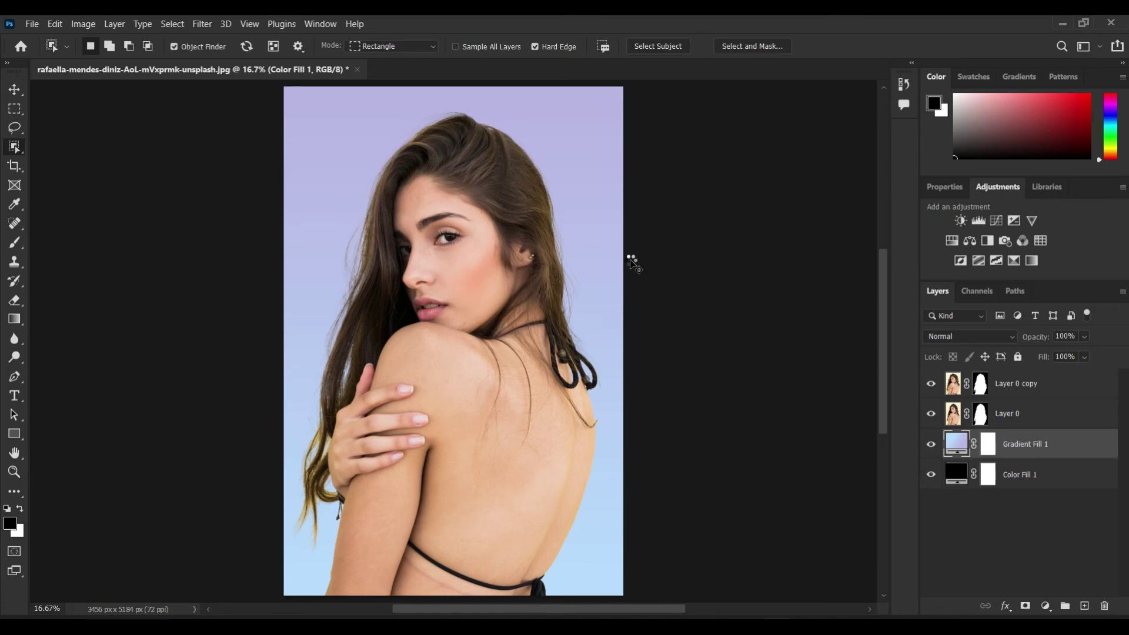
pyautogui.hotkey('ctrl', '-')
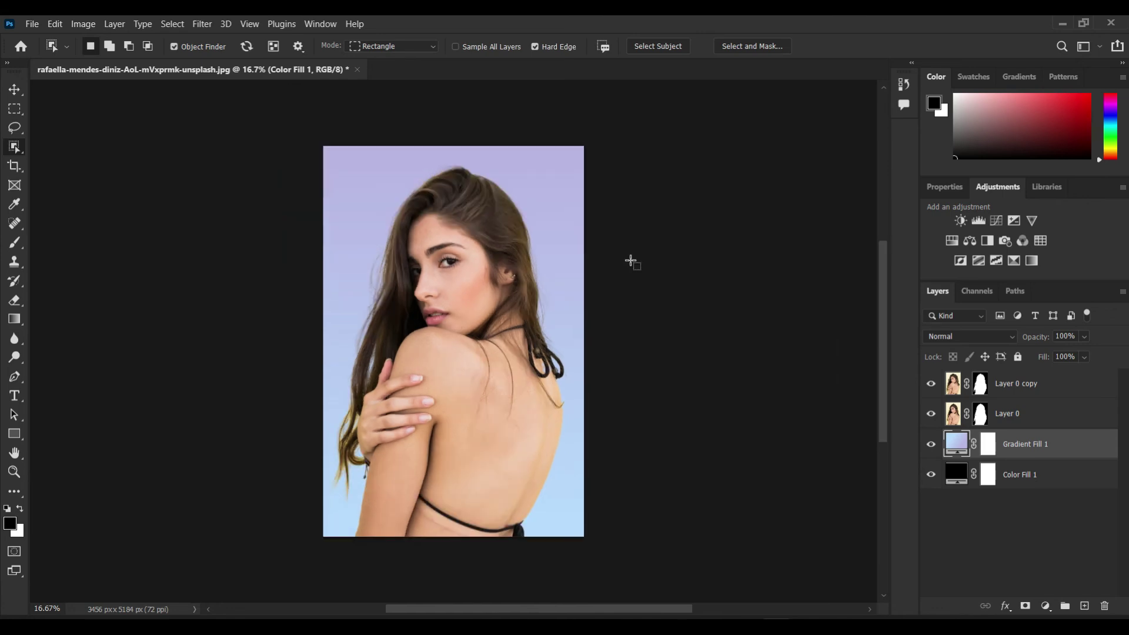
pyautogui.hotkey('ctrl', '-')
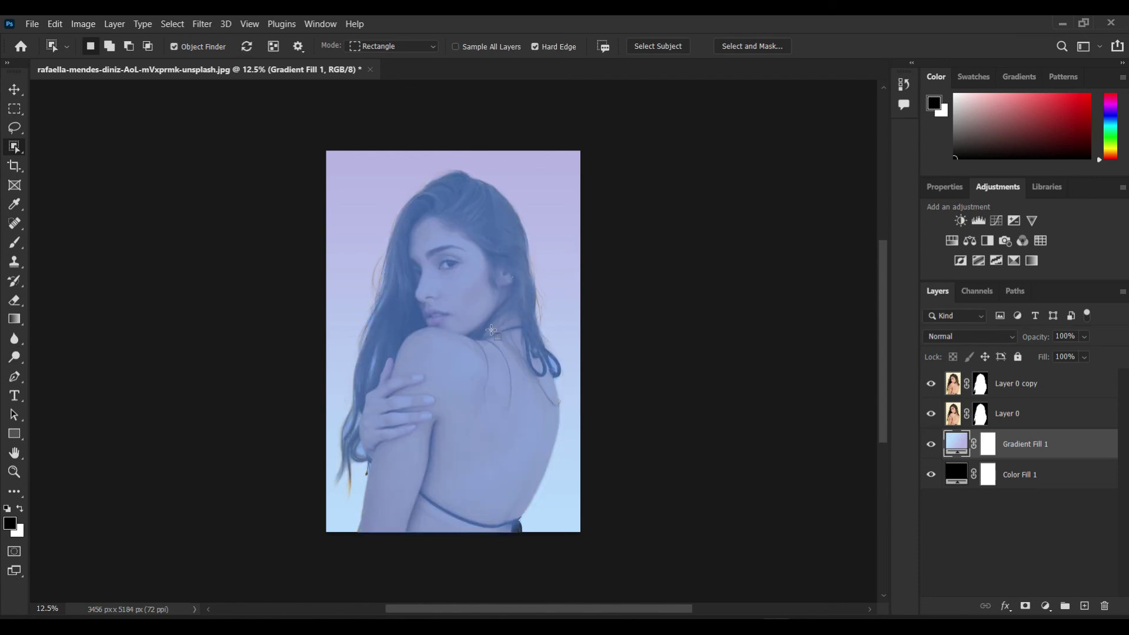
pyautogui.click(15, 89)
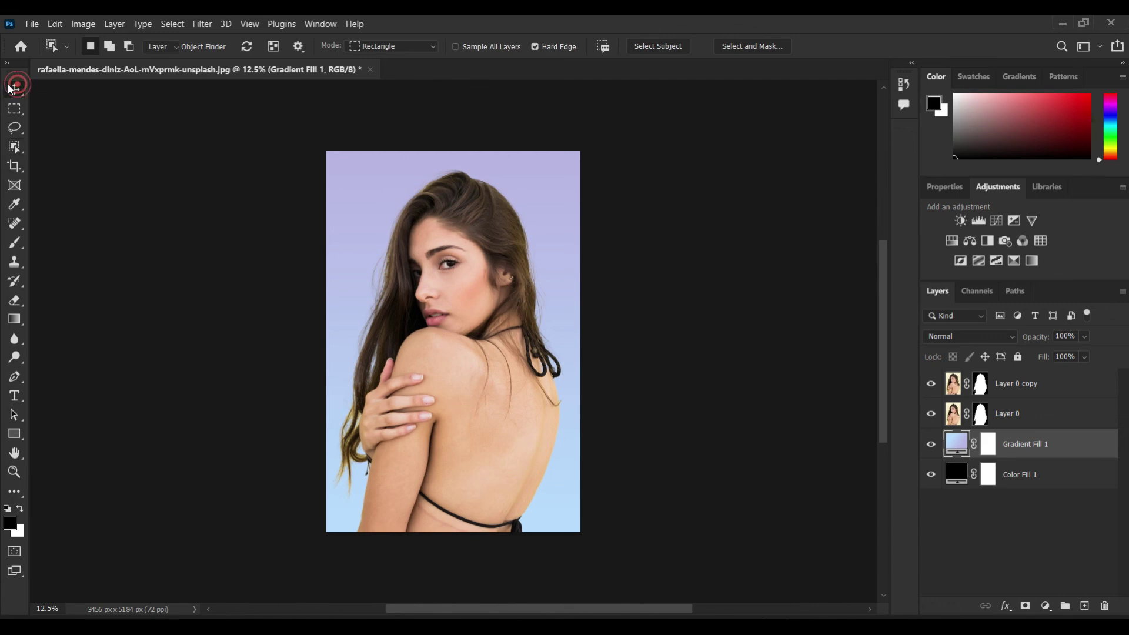